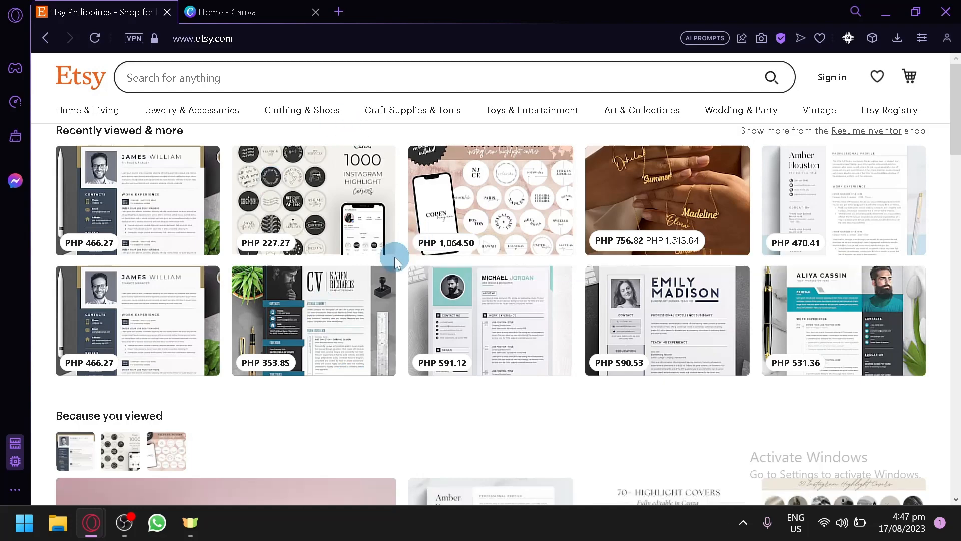
scroll(344, 352, "down", 4)
scroll(340, 351, "down", 12)
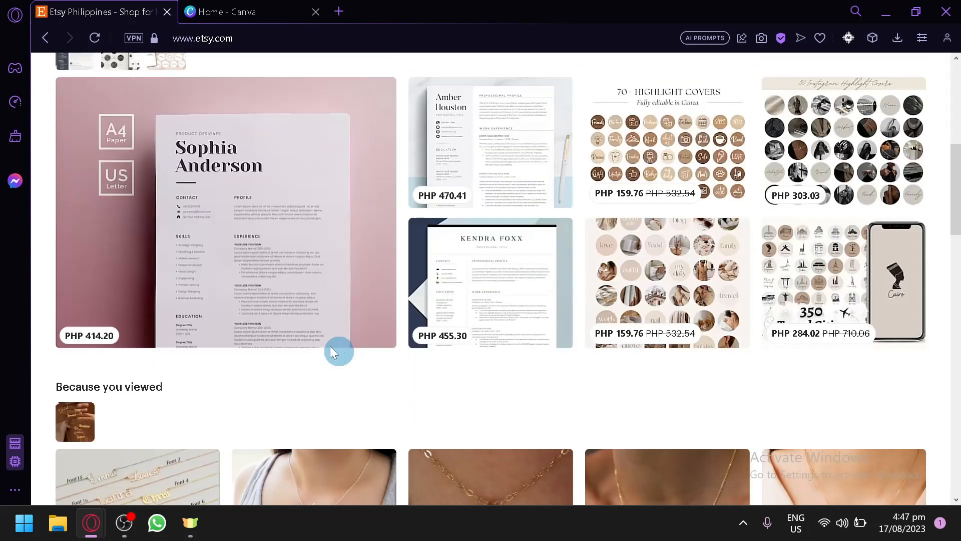
scroll(269, 289, "up", 10)
scroll(270, 293, "up", 6)
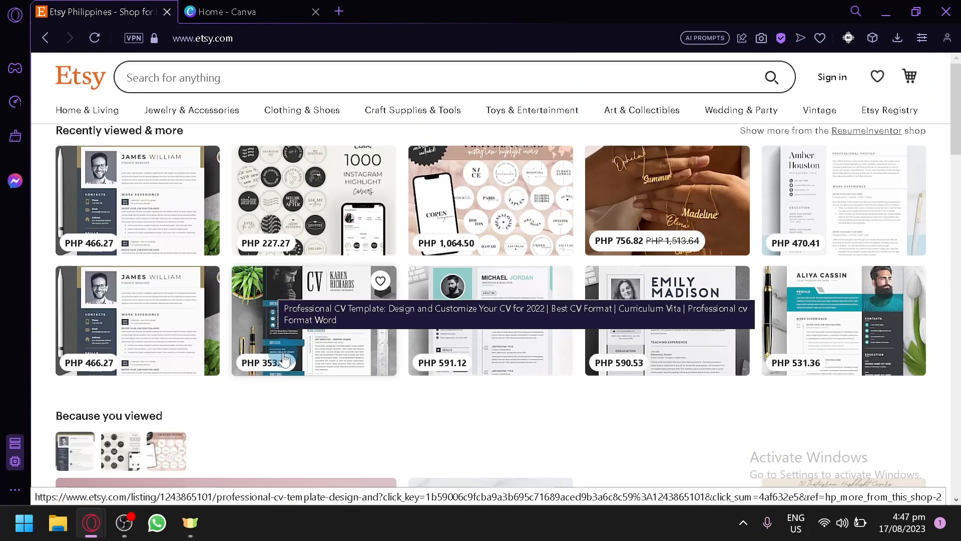
left_click(254, 10)
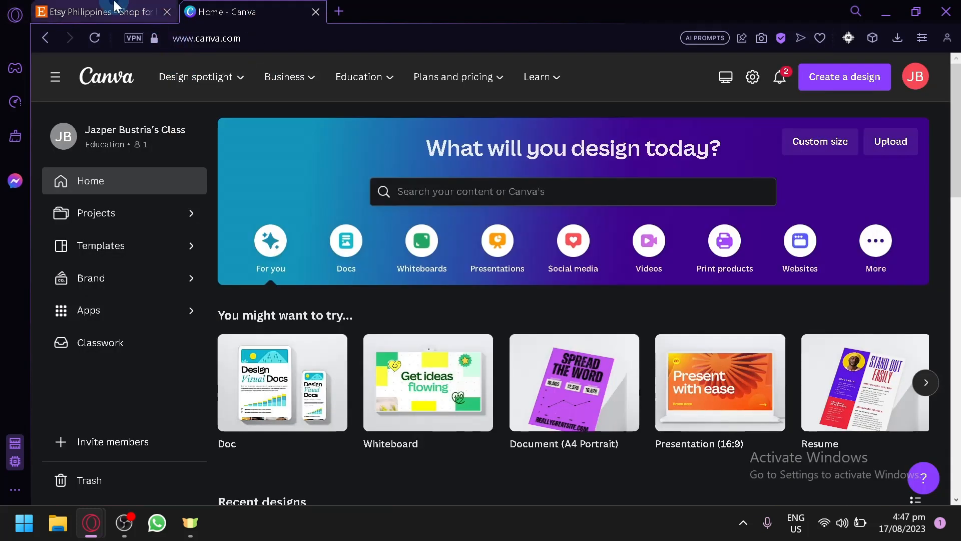
left_click(112, 11)
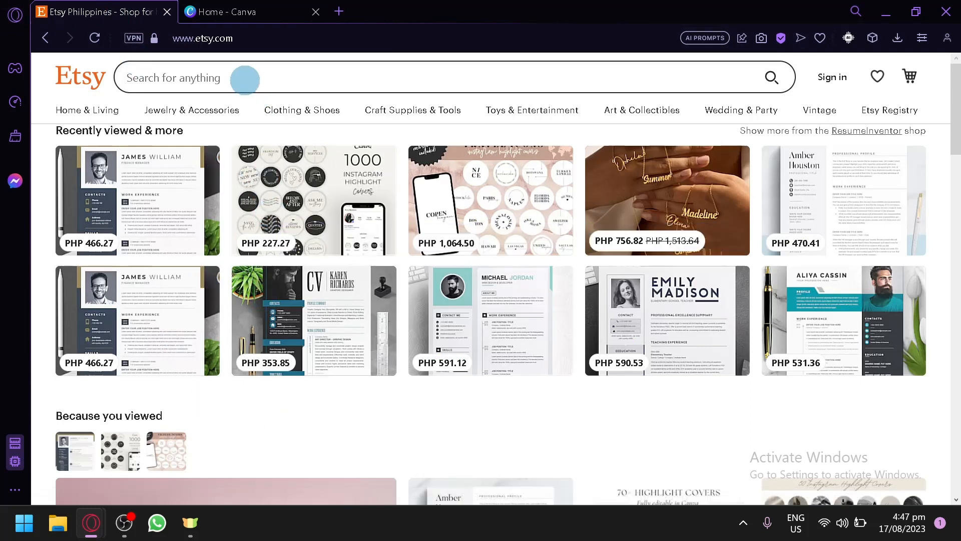
Search Etsy for "digital Invitations"
left_click(245, 79)
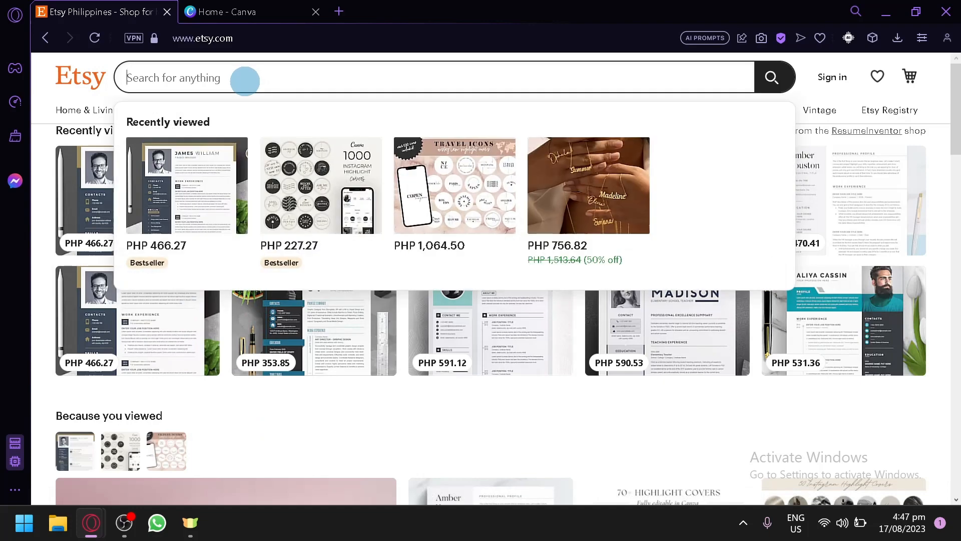
scroll(244, 81, "up", 3)
scroll(245, 81, "left", 3)
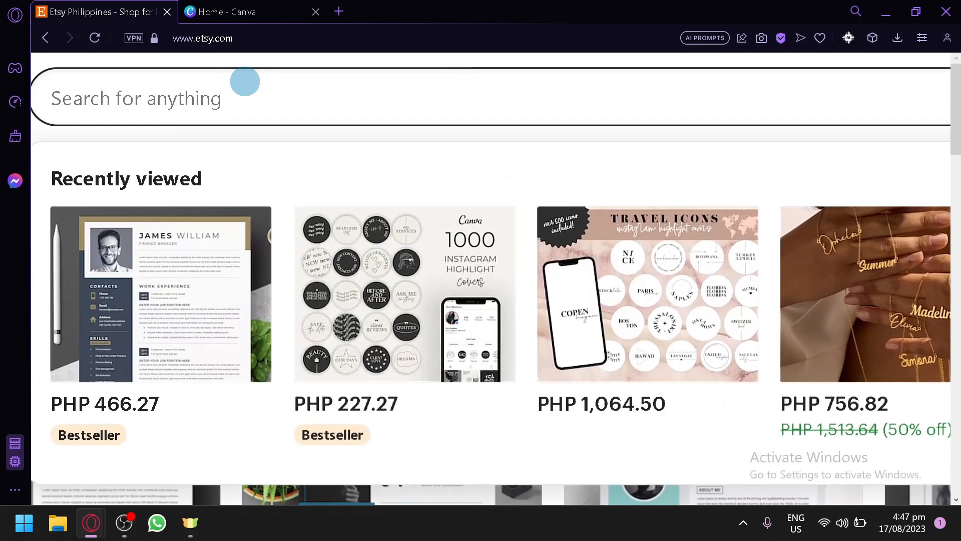
type("digital Invitations")
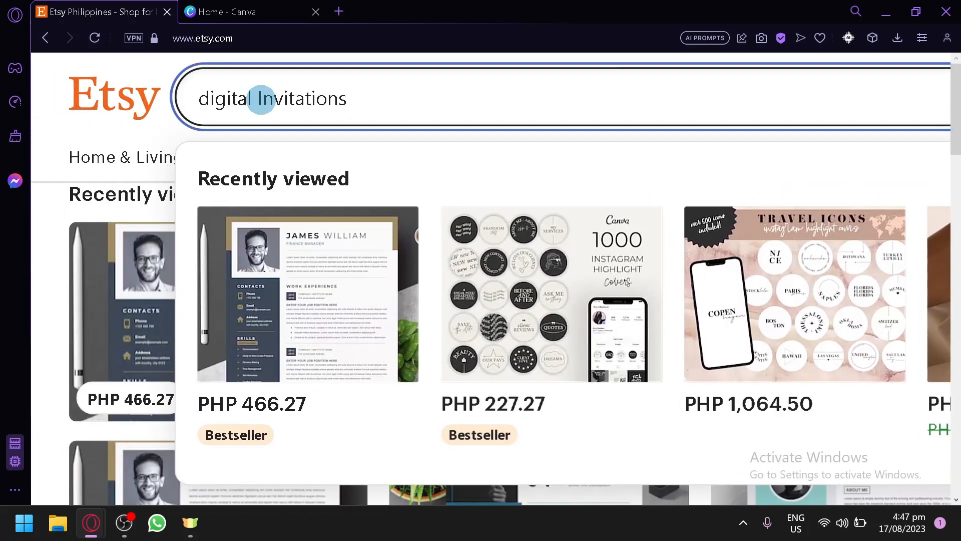
key("Return")
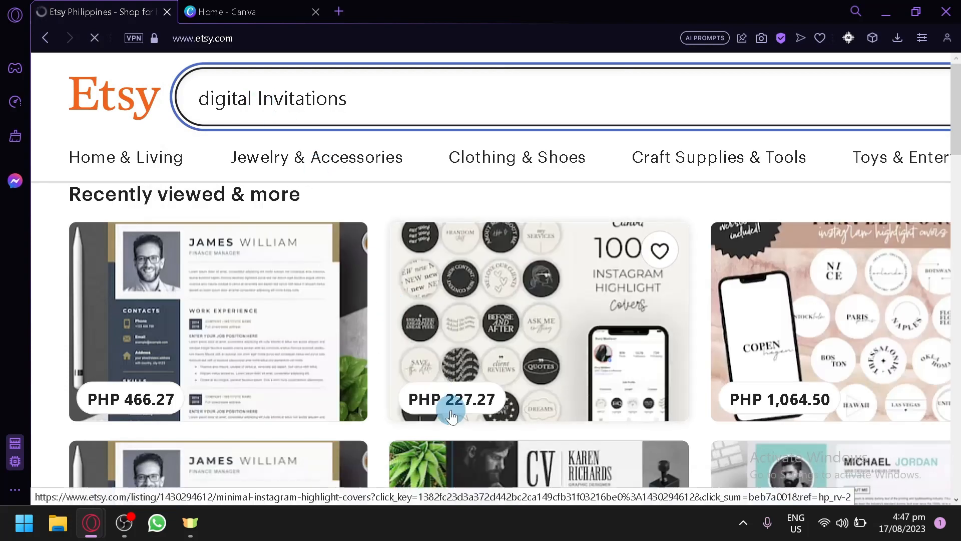
Browse the digital invitation search results, examining designs and prices, and inspect the editable Sonic birthday invitation up close
scroll(451, 416, "down", 8)
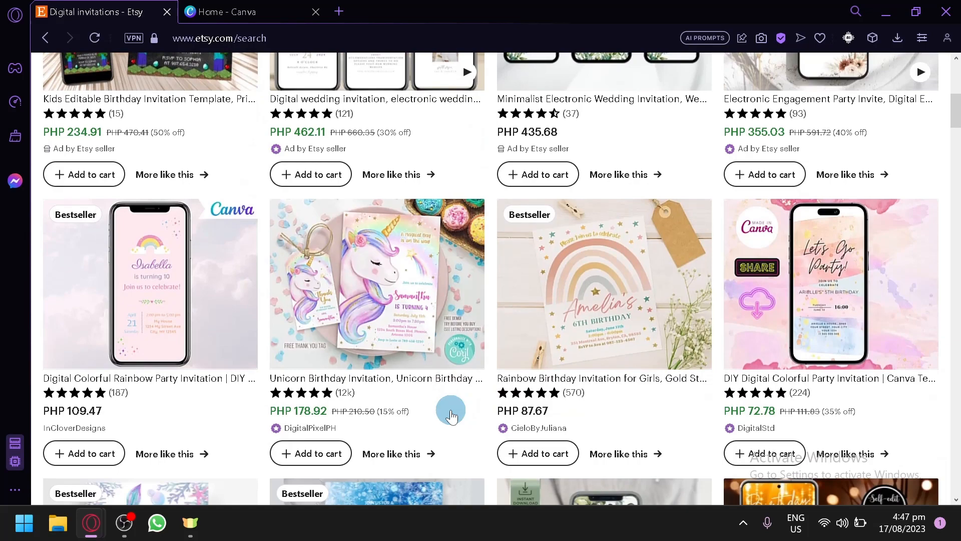
scroll(451, 416, "down", 5)
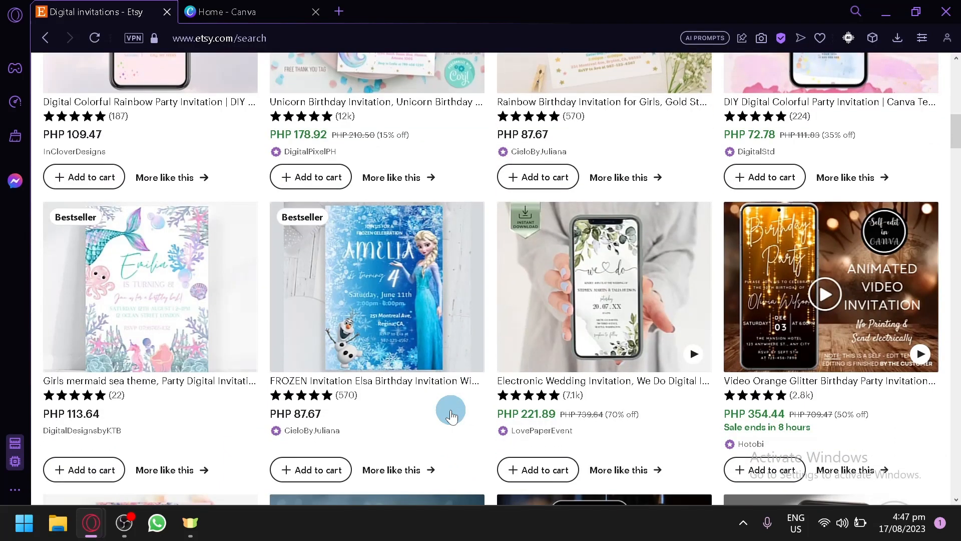
scroll(451, 415, "down", 3)
scroll(451, 415, "down", 3)
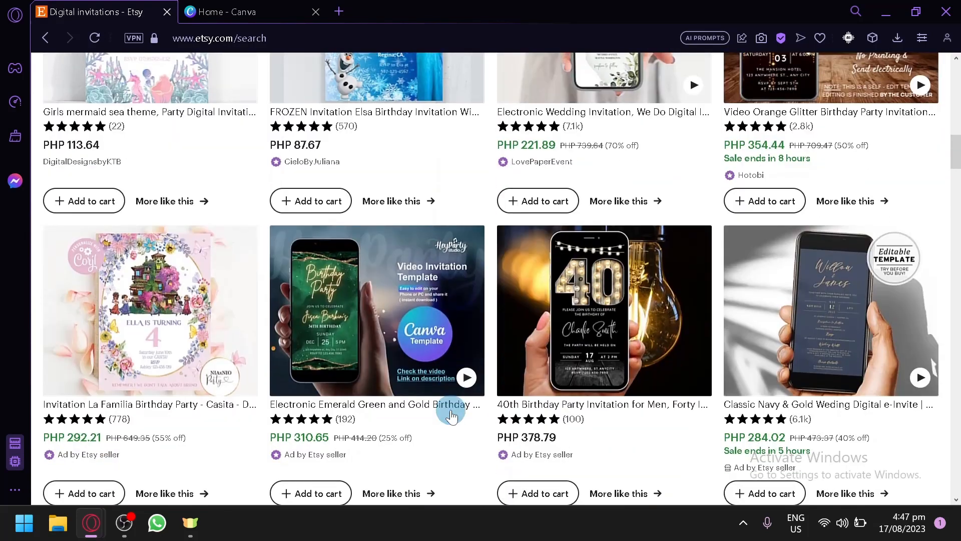
scroll(451, 416, "down", 5)
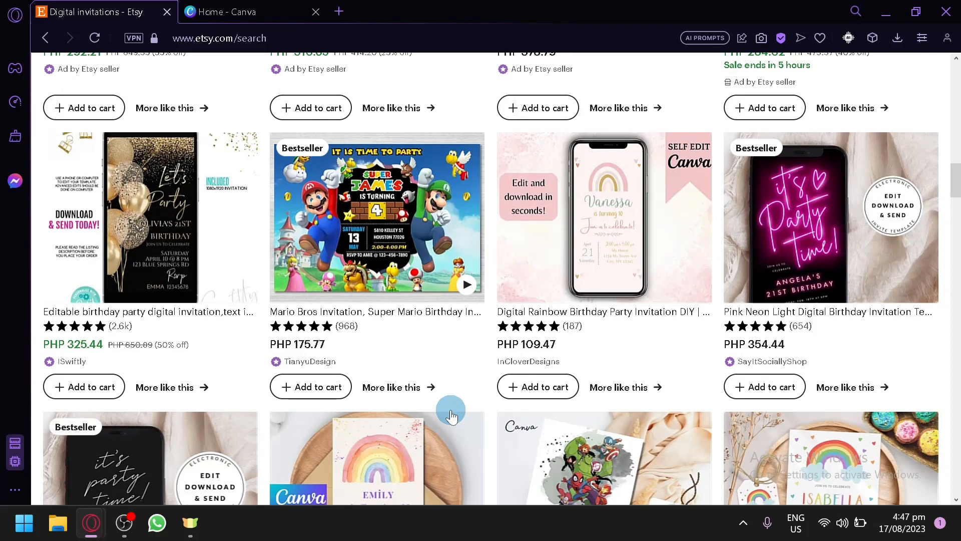
scroll(451, 416, "down", 5)
scroll(452, 415, "down", 5)
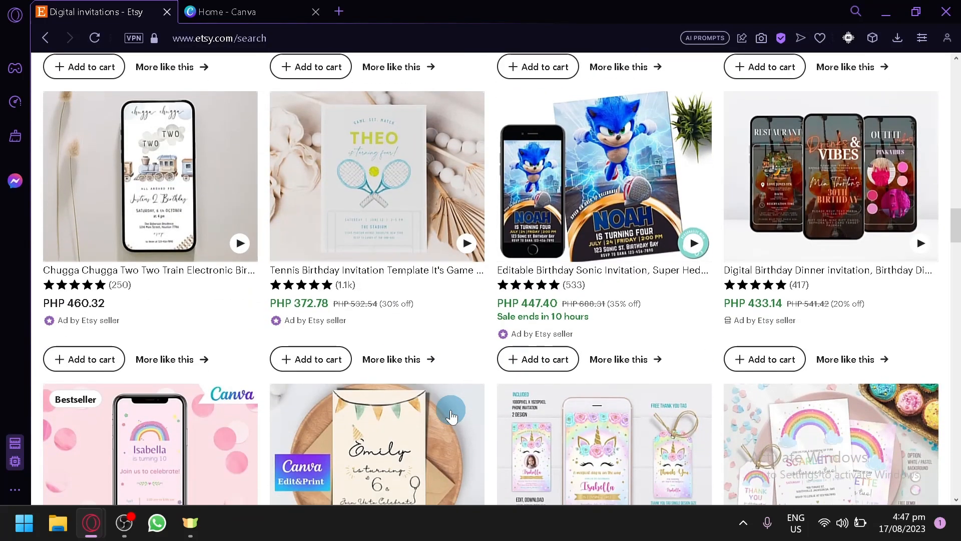
scroll(451, 415, "down", 2)
scroll(451, 415, "up", 3)
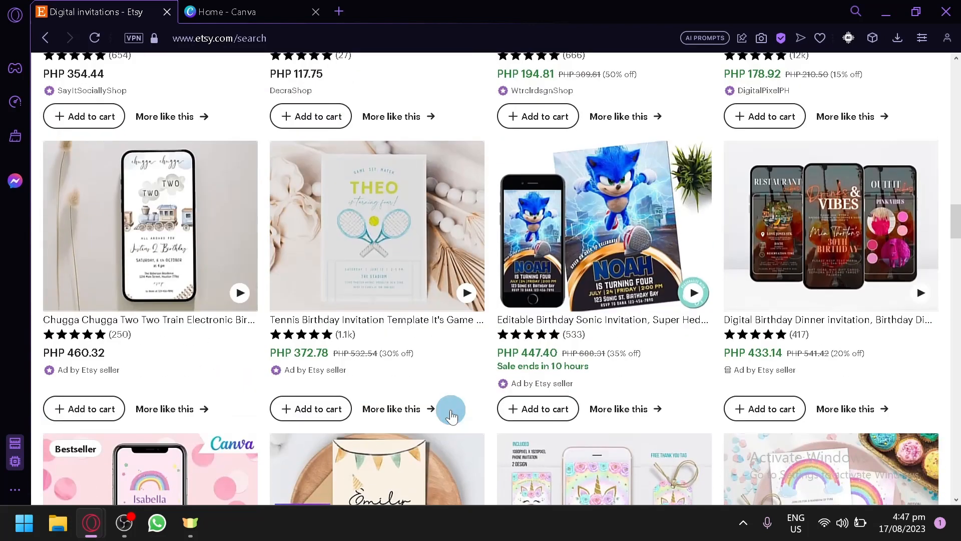
scroll(623, 276, "up", 5)
scroll(622, 275, "down", 2)
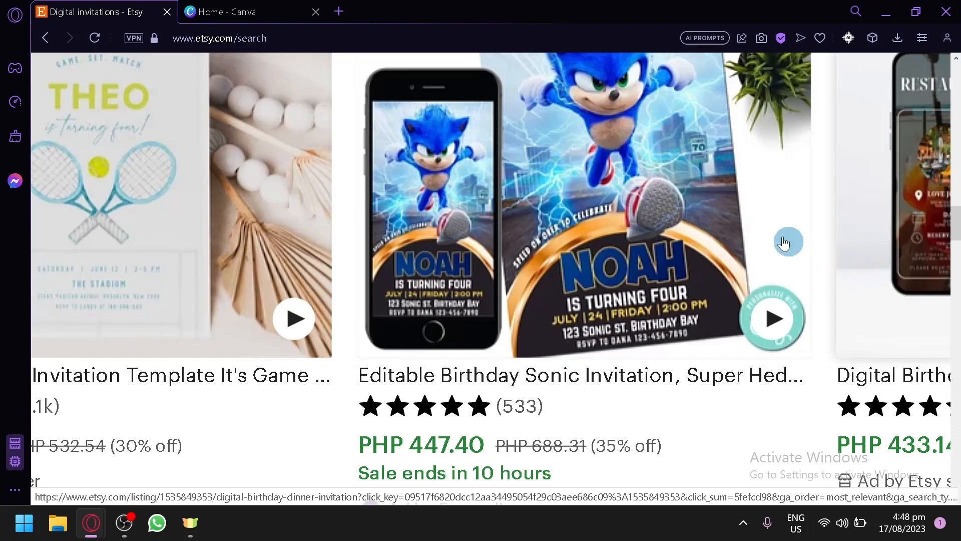
scroll(543, 242, "down", 3)
scroll(816, 365, "down", 3)
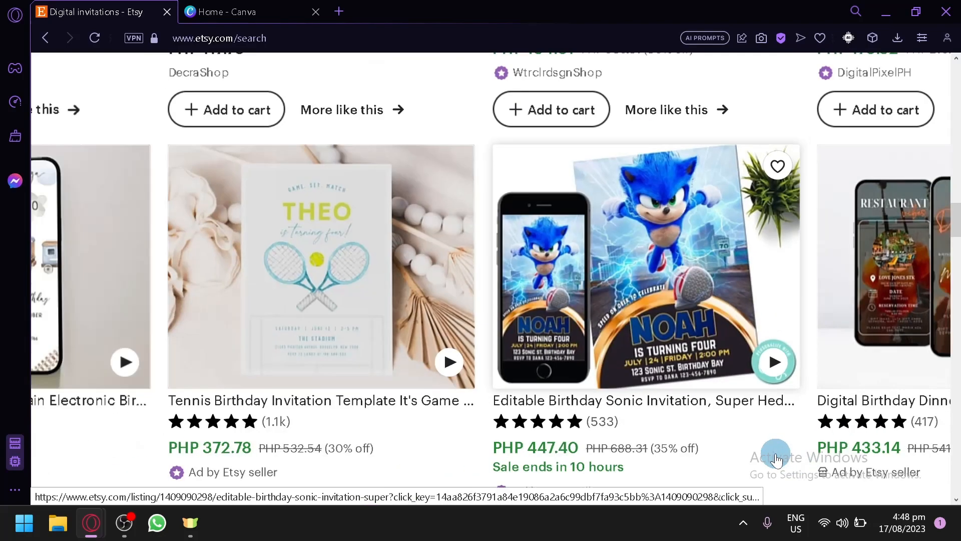
scroll(579, 387, "down", 10)
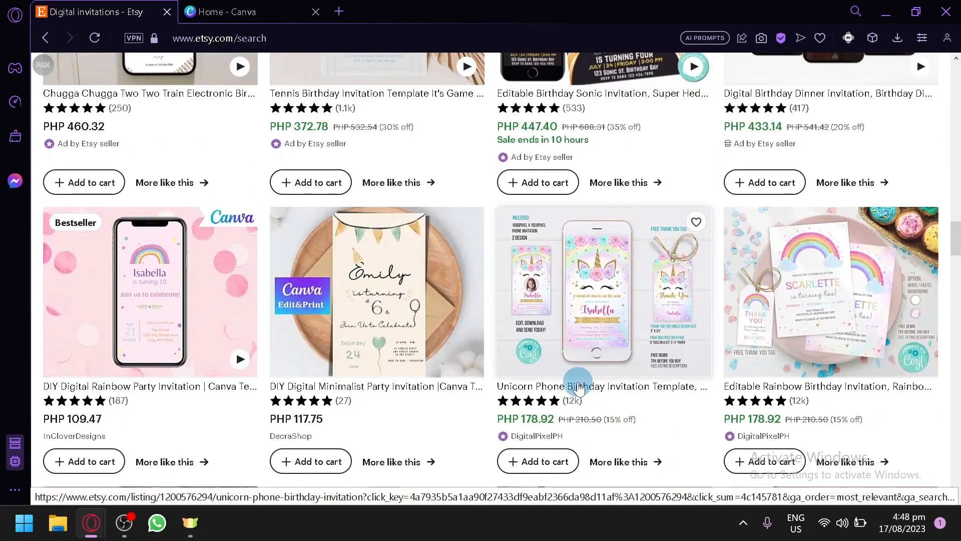
scroll(578, 386, "up", 10)
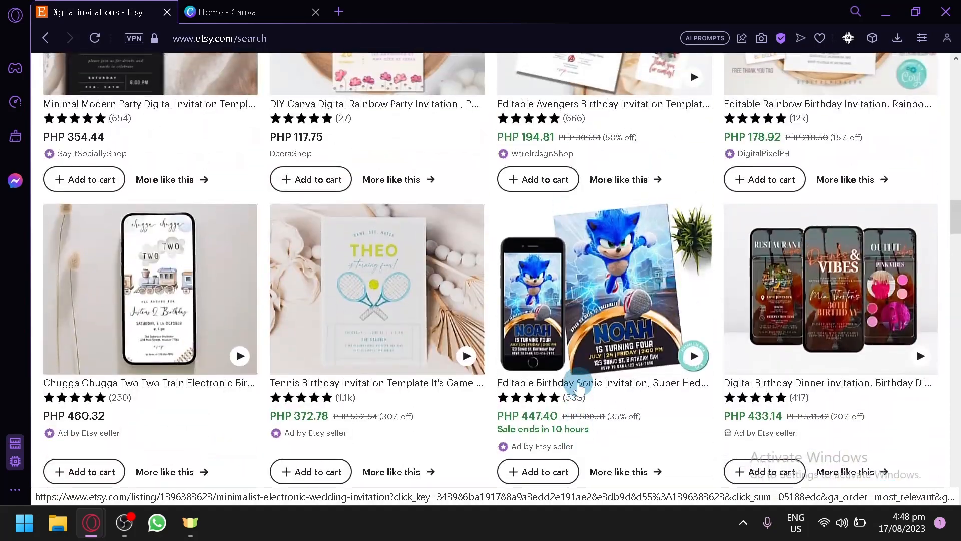
scroll(579, 387, "up", 15)
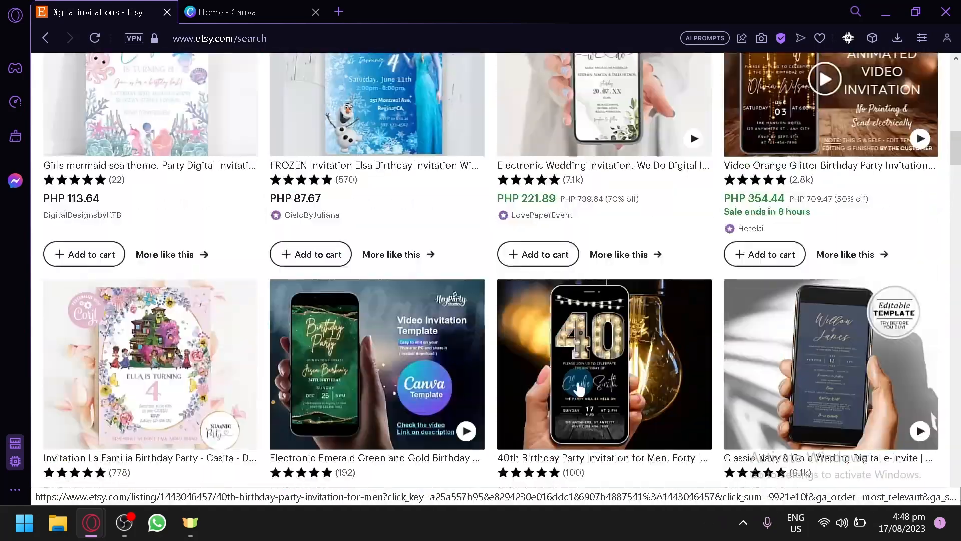
scroll(578, 386, "up", 8)
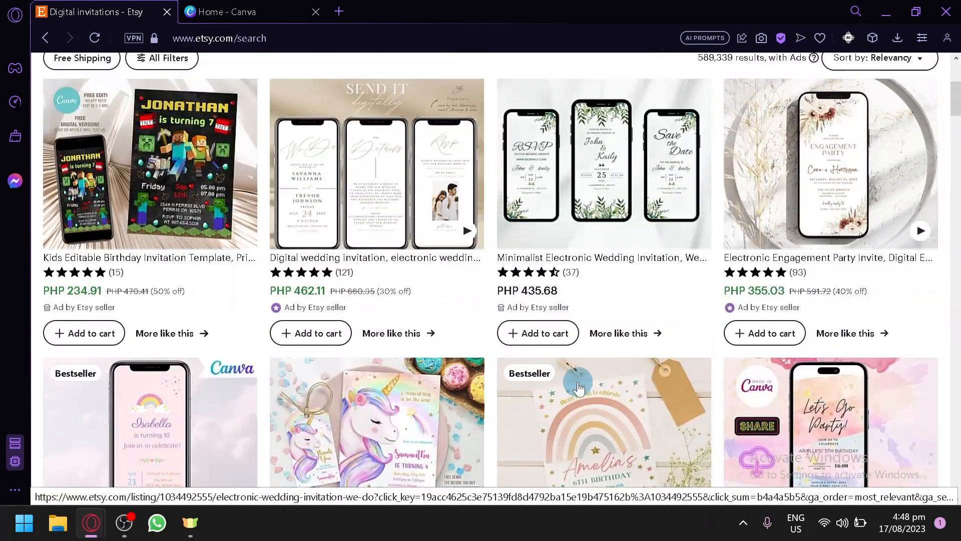
scroll(578, 386, "up", 3)
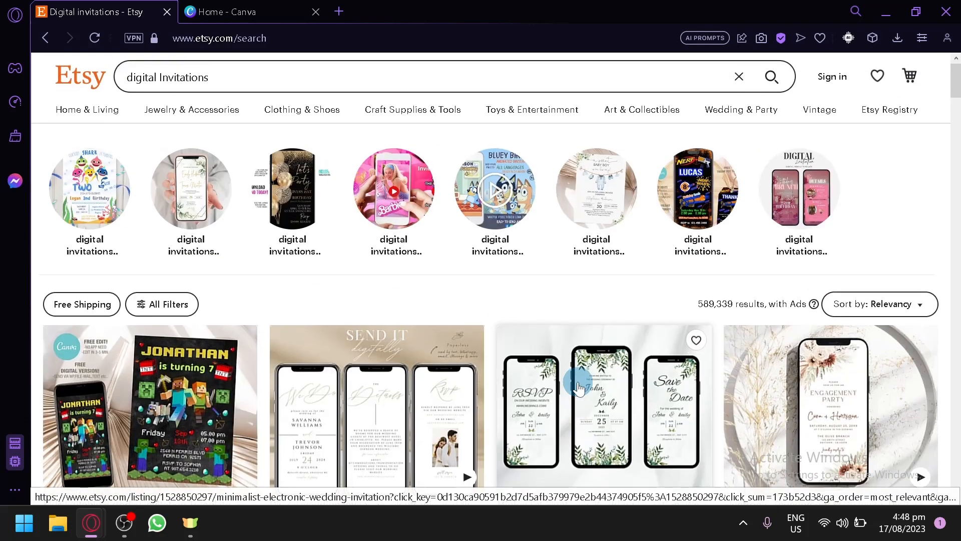
scroll(578, 387, "down", 4)
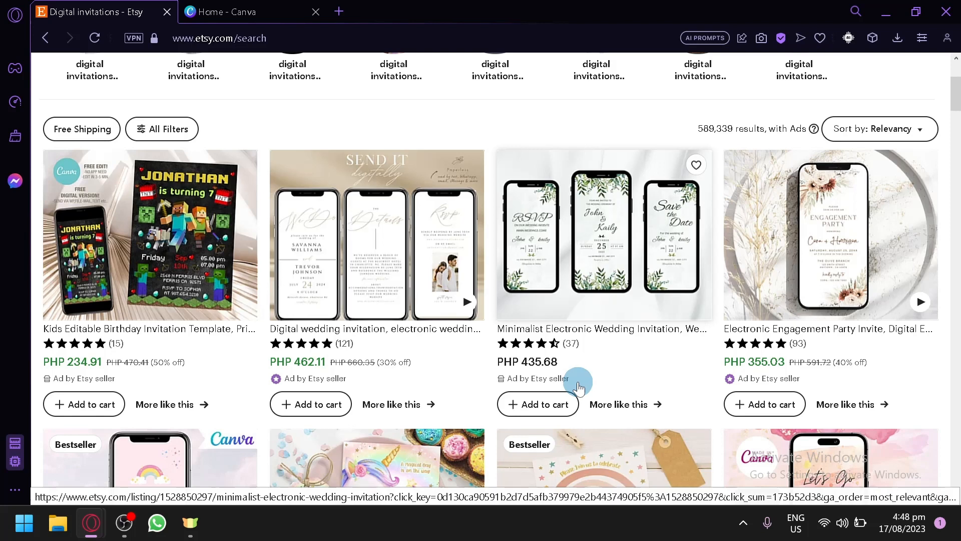
Check the Canva home page, return to Etsy and compare the birthday, wedding and party invitation listings for styles and formats
left_click(265, 10)
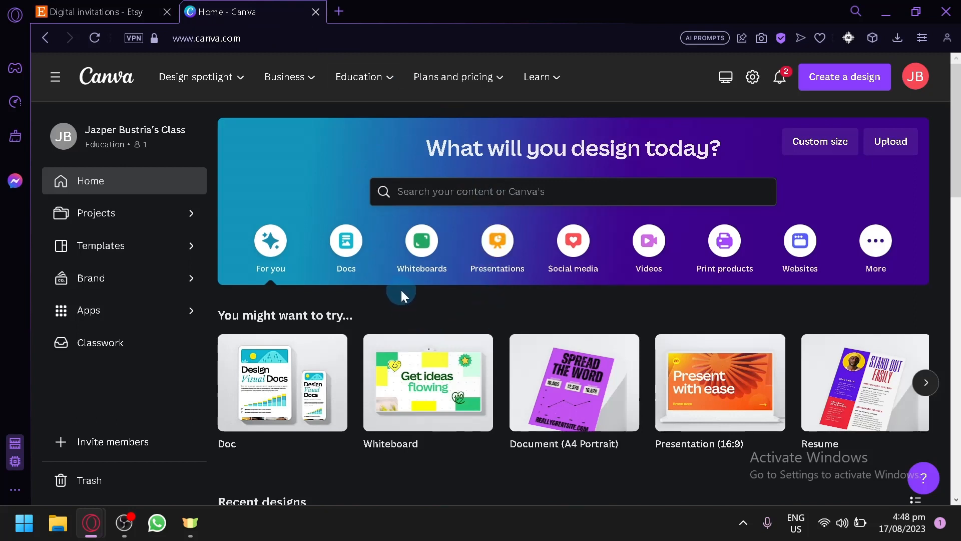
left_click(100, 11)
scroll(346, 227, "down", 5)
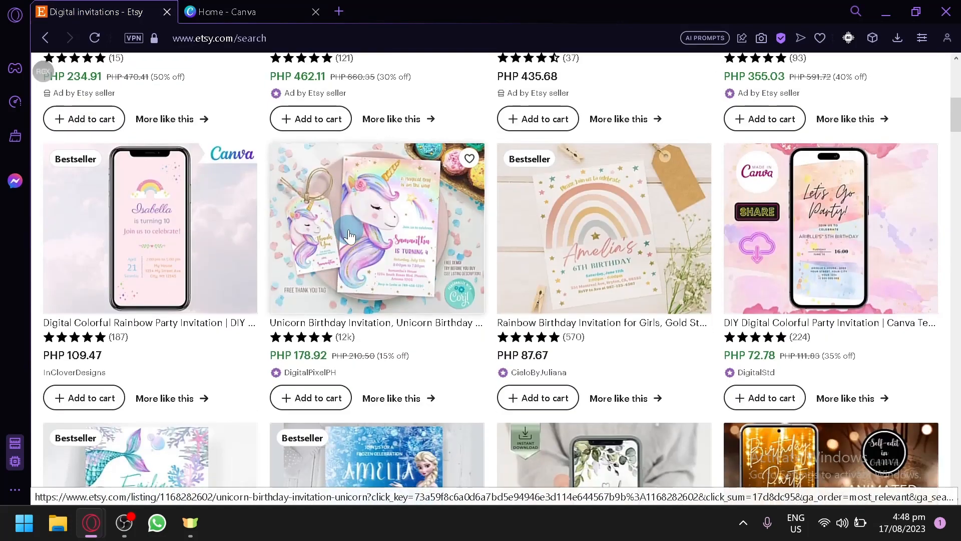
scroll(349, 235, "up", 3)
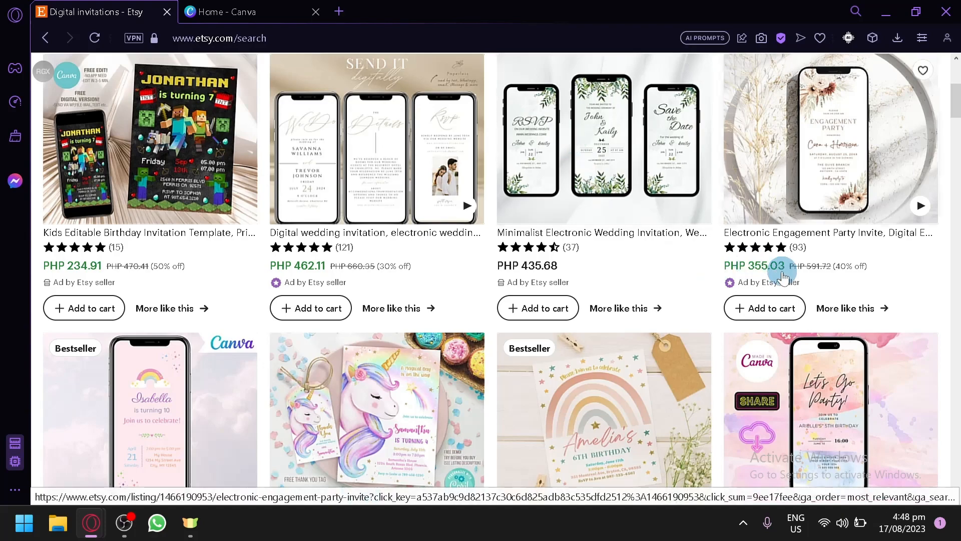
scroll(778, 278, "down", 4)
scroll(774, 282, "down", 9)
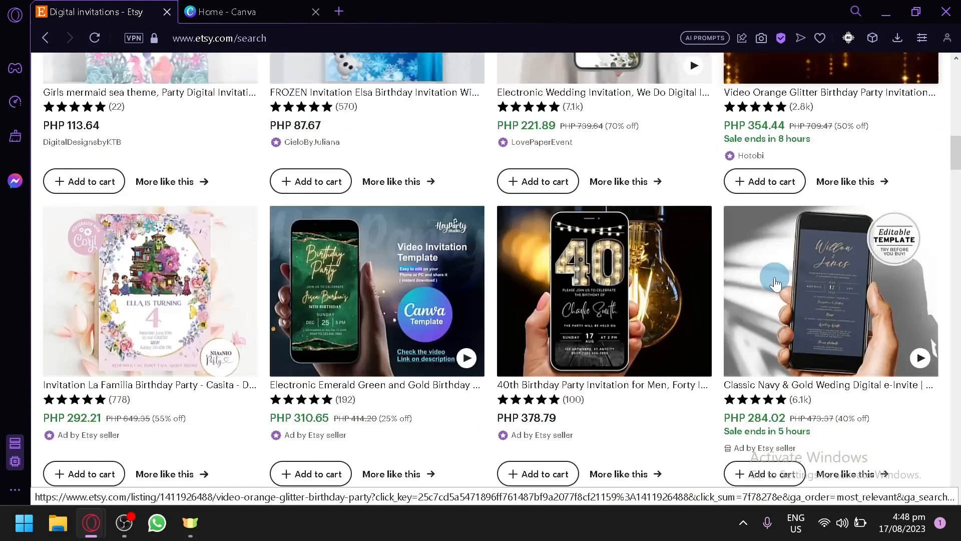
scroll(658, 266, "down", 4)
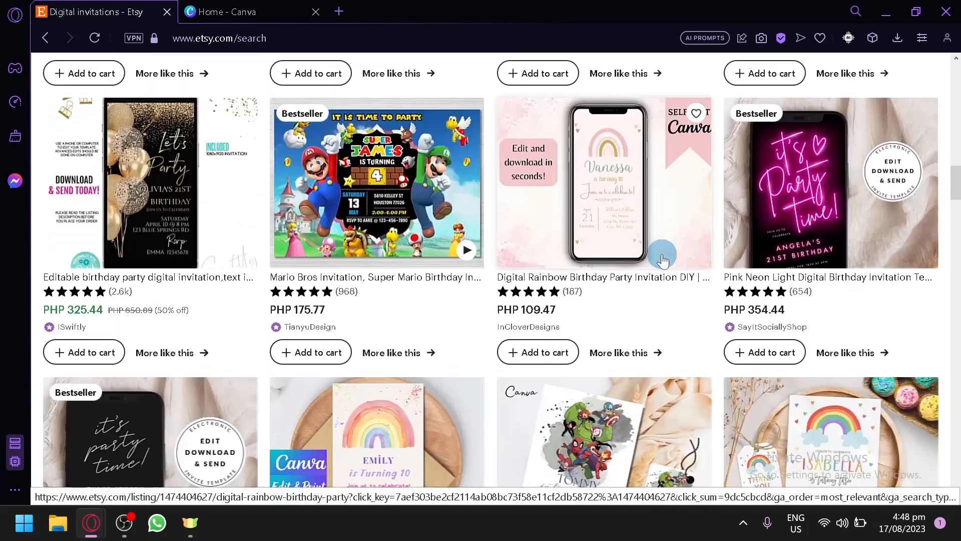
scroll(661, 260, "down", 4)
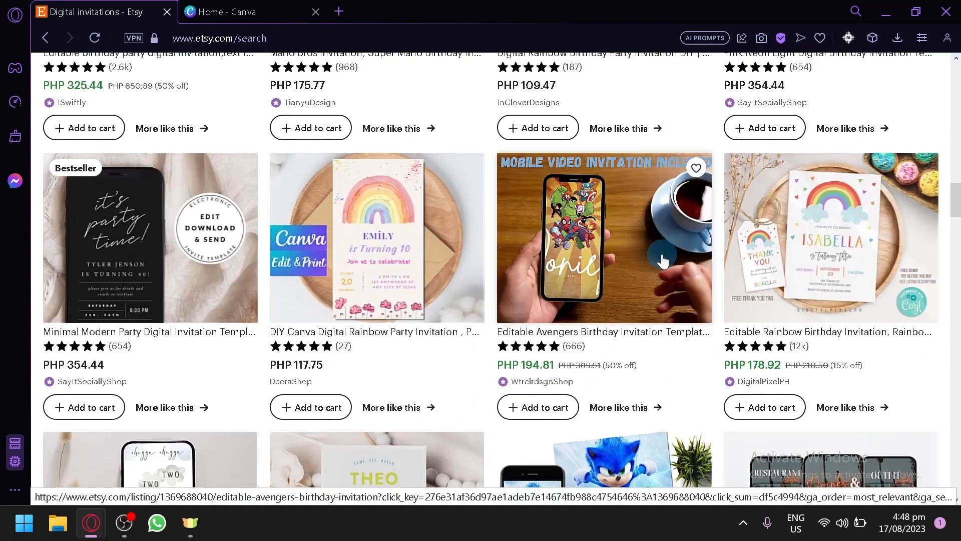
scroll(663, 260, "up", 10)
scroll(663, 260, "up", 17)
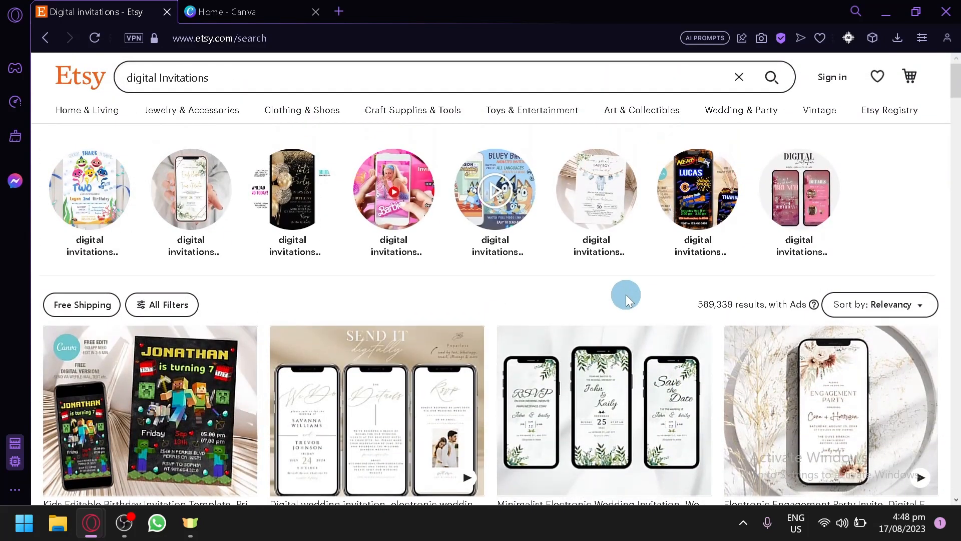
scroll(625, 294, "down", 5)
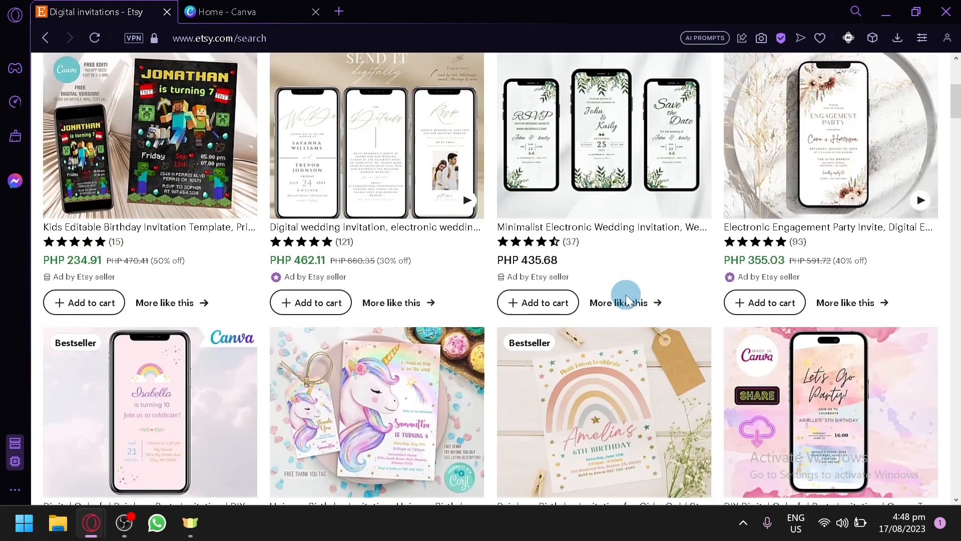
scroll(624, 296, "up", 5)
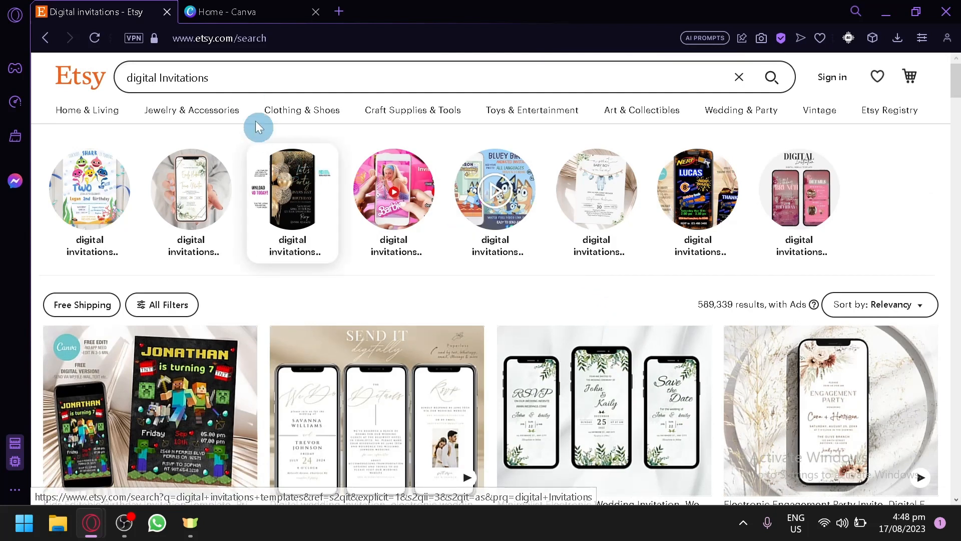
Switch to Canva, search the templates for "phone" and open the Phone Wallpaper template collection
left_click(261, 8)
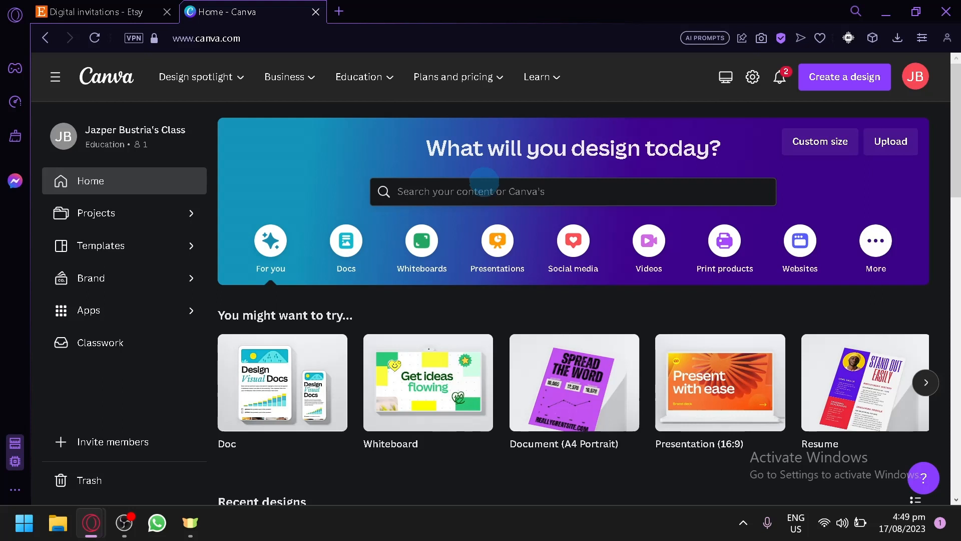
left_click(485, 183)
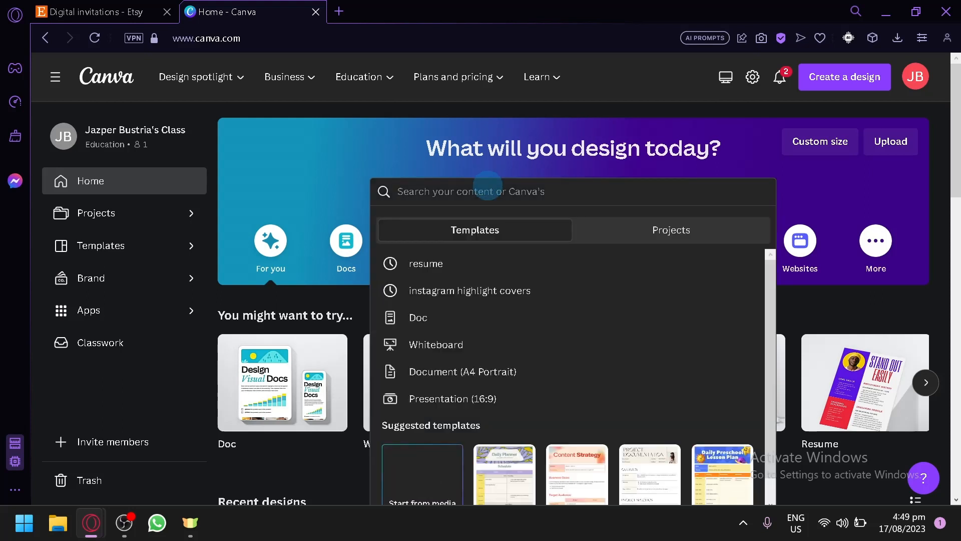
type("phone")
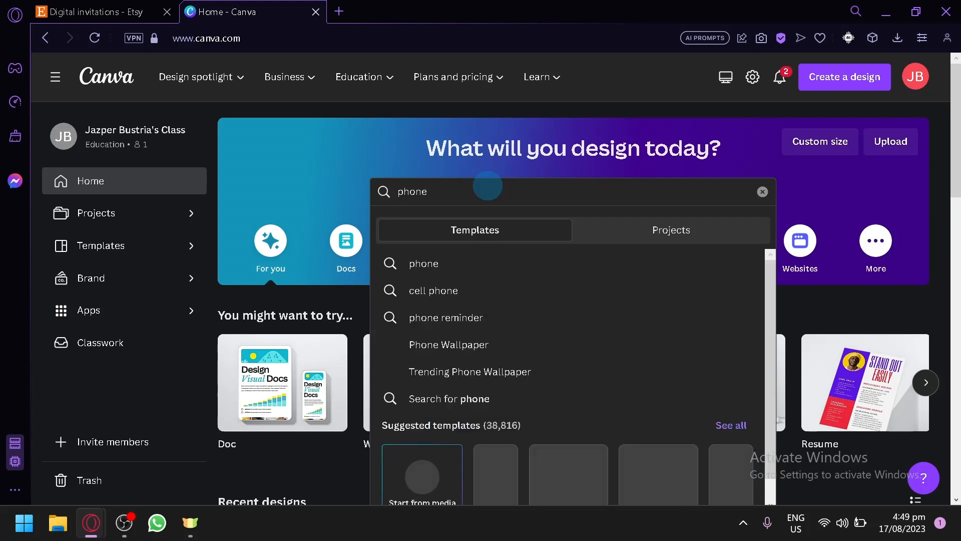
left_click(523, 356)
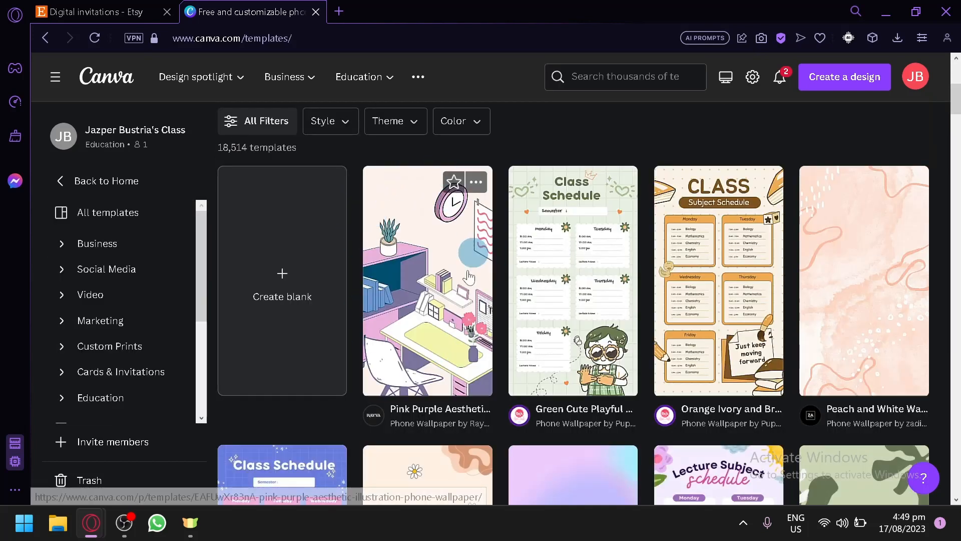
Compare the invitation listings on Etsy with the Phone Wallpaper templates in Canva for suitable phone-sized layouts
left_click(145, 11)
scroll(396, 398, "down", 2)
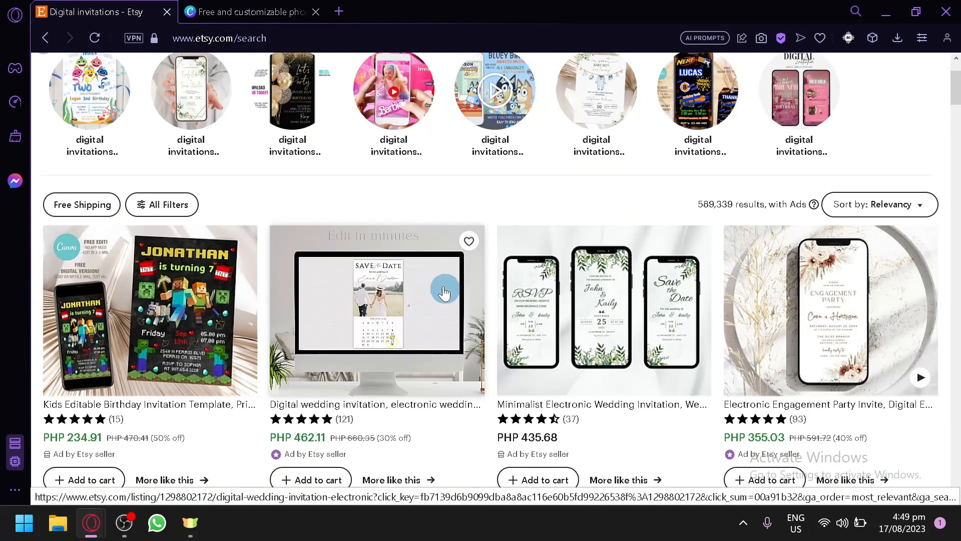
left_click(250, 11)
scroll(403, 245, "down", 2)
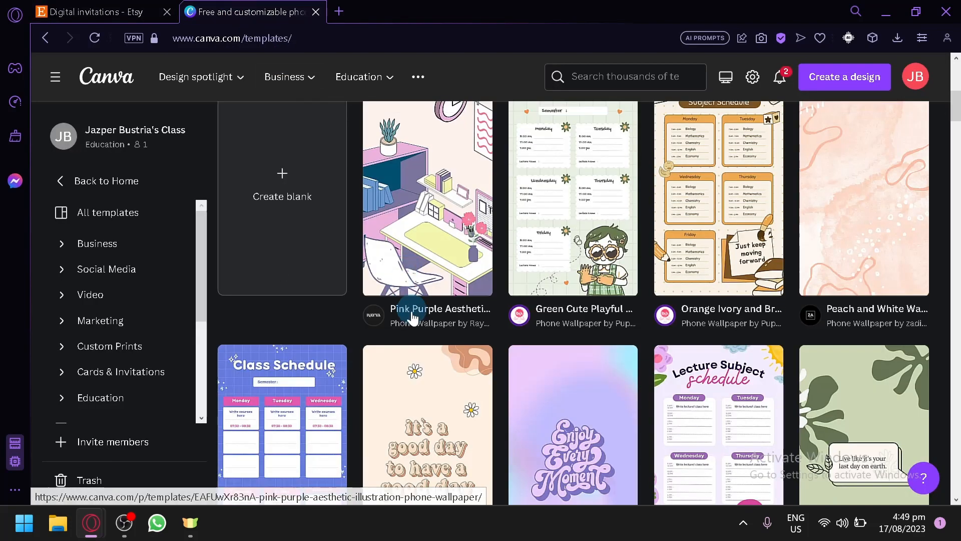
scroll(413, 316, "up", 3)
scroll(412, 317, "down", 5)
scroll(412, 317, "down", 5)
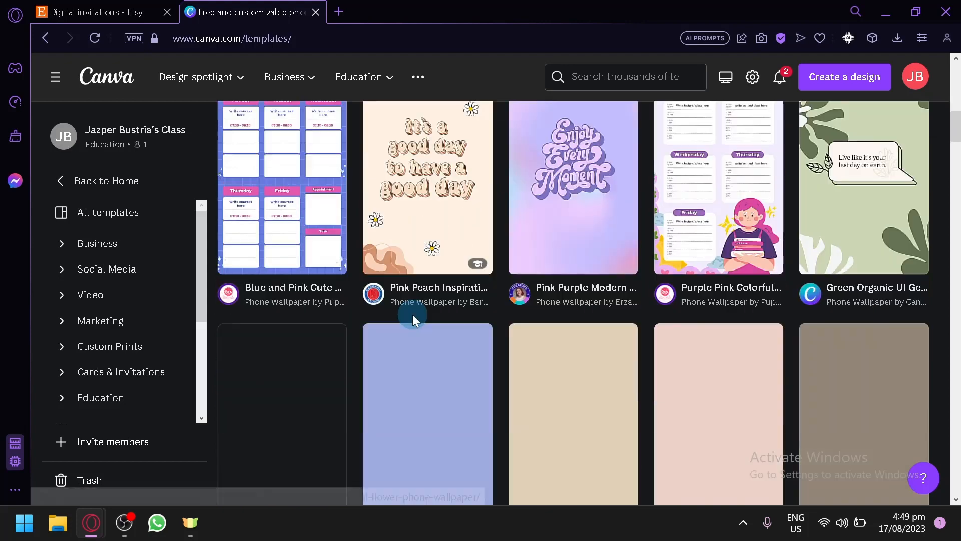
scroll(412, 314, "up", 10)
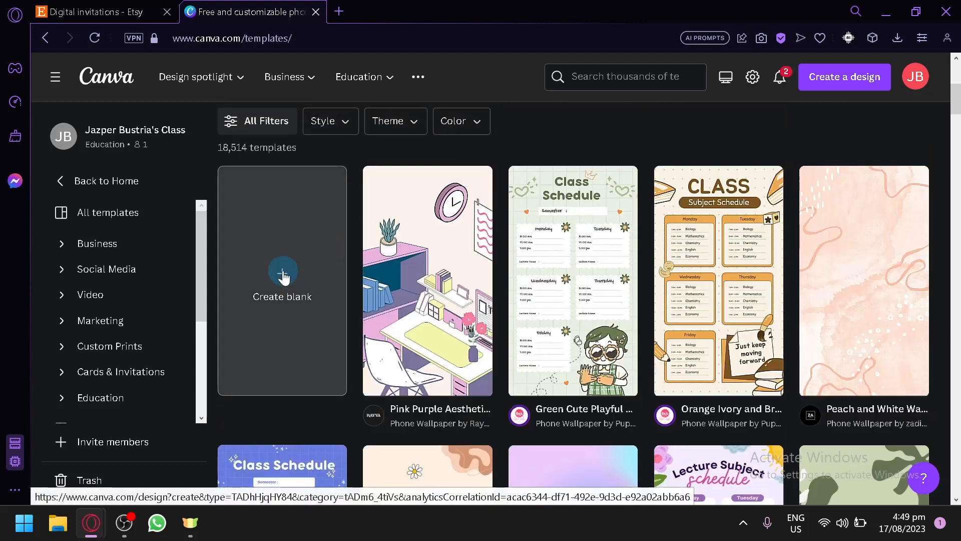
Create a blank Phone Wallpaper design in Canva and close the template collection page
scroll(268, 270, "up", 1)
scroll(268, 275, "up", 5)
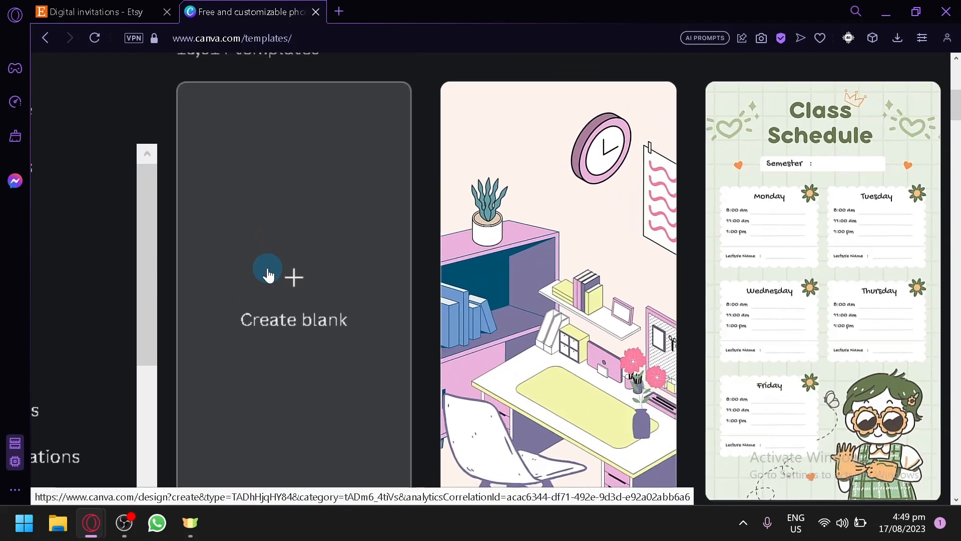
left_click(328, 272)
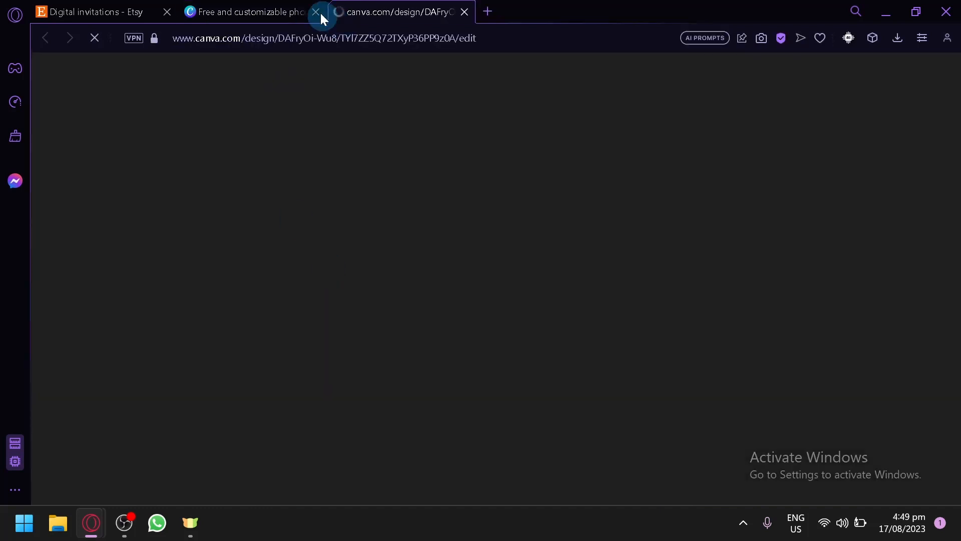
left_click(315, 12)
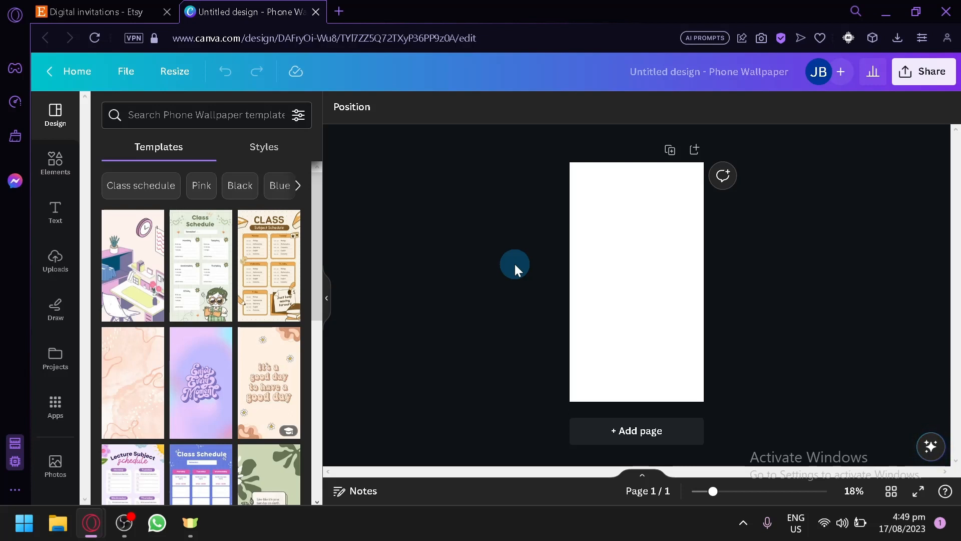
Return to the Etsy digital invitation results and examine the birthday, wedding and party designs for layout ideas
left_click(101, 12)
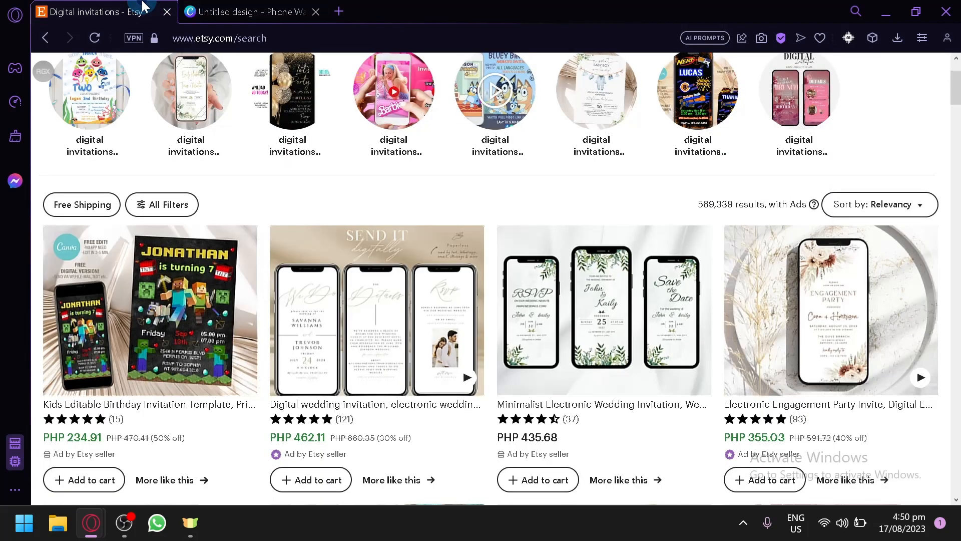
scroll(509, 272, "up", 2)
scroll(506, 274, "down", 9)
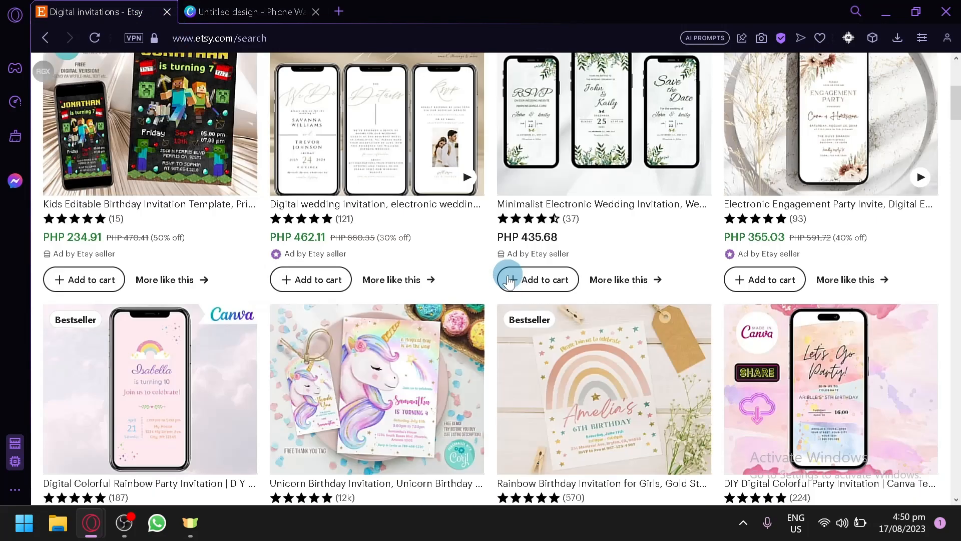
scroll(524, 268, "down", 8)
scroll(524, 265, "up", 15)
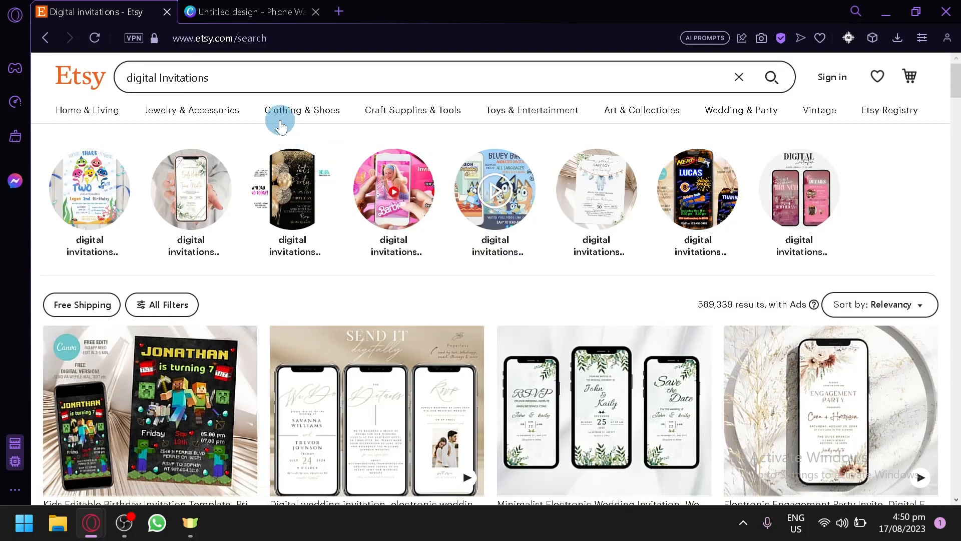
mouse_move(279, 125)
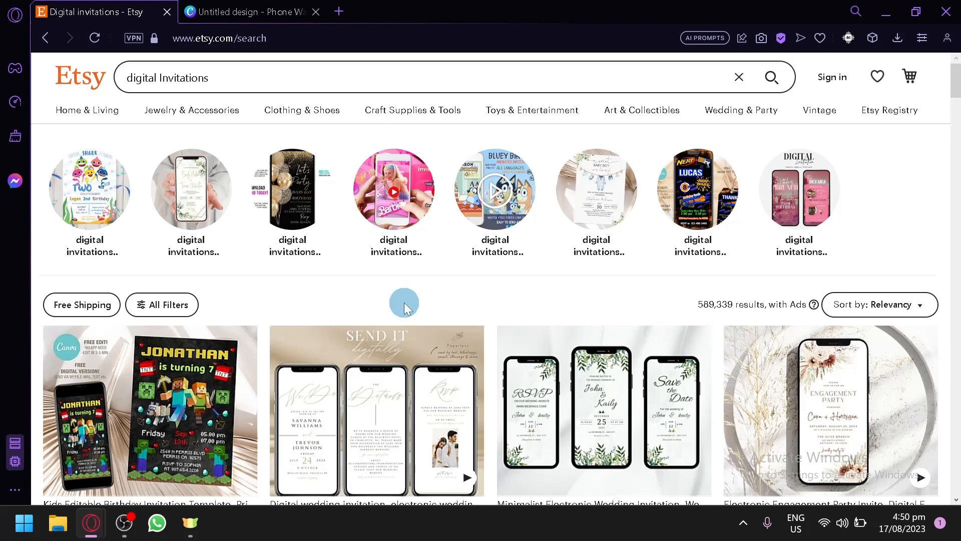
scroll(404, 302, "down", 5)
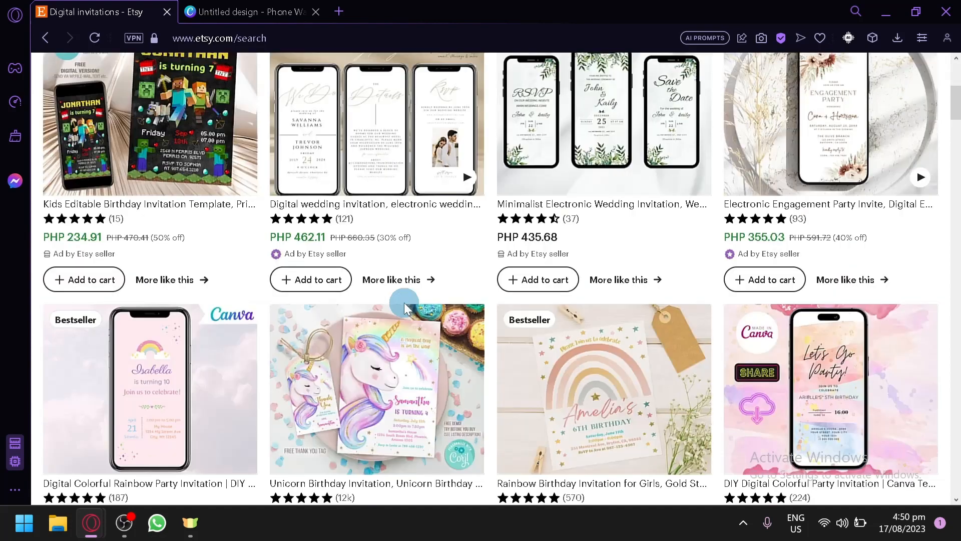
scroll(404, 302, "up", 6)
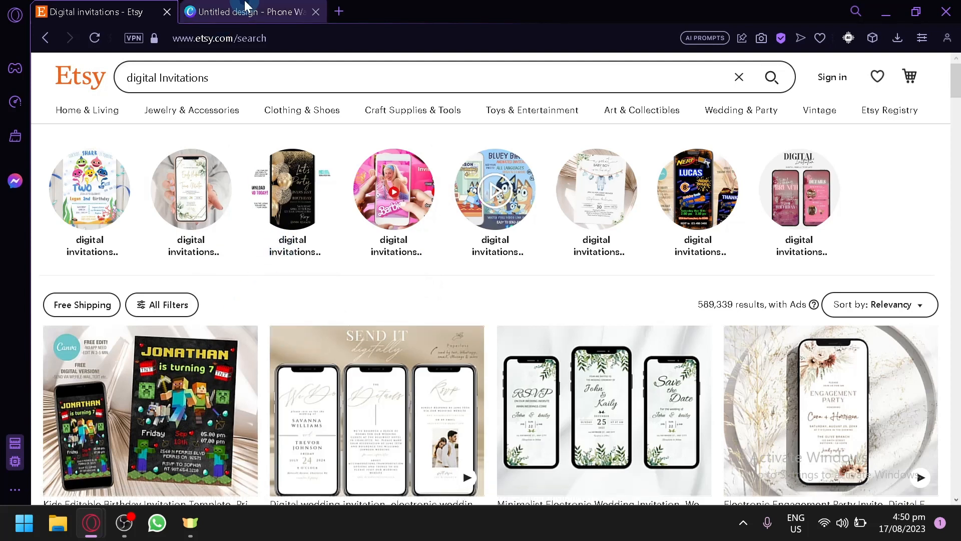
Switch back to the blank Canva design and browse the ready-made text combinations for invitation wording
left_click(251, 12)
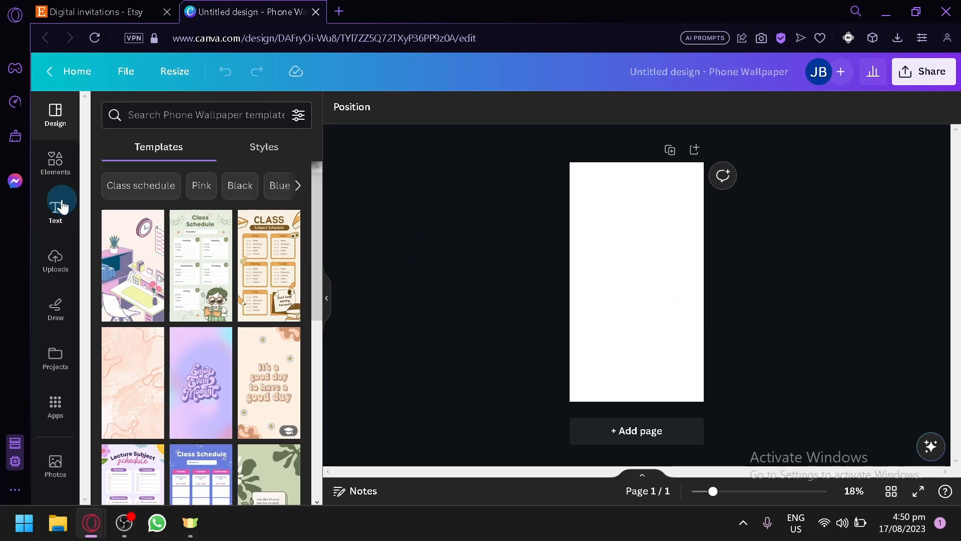
scroll(61, 201, "up", 5)
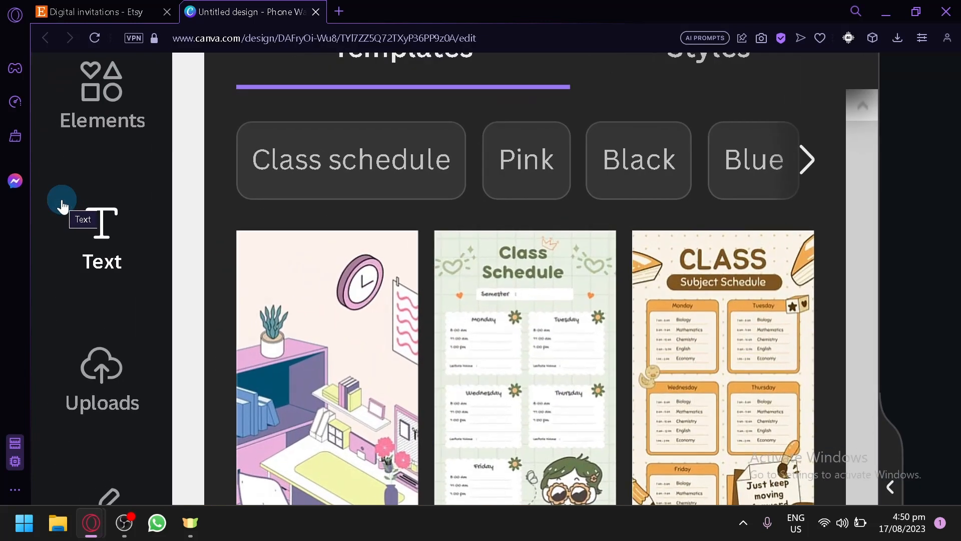
scroll(89, 218, "up", 1)
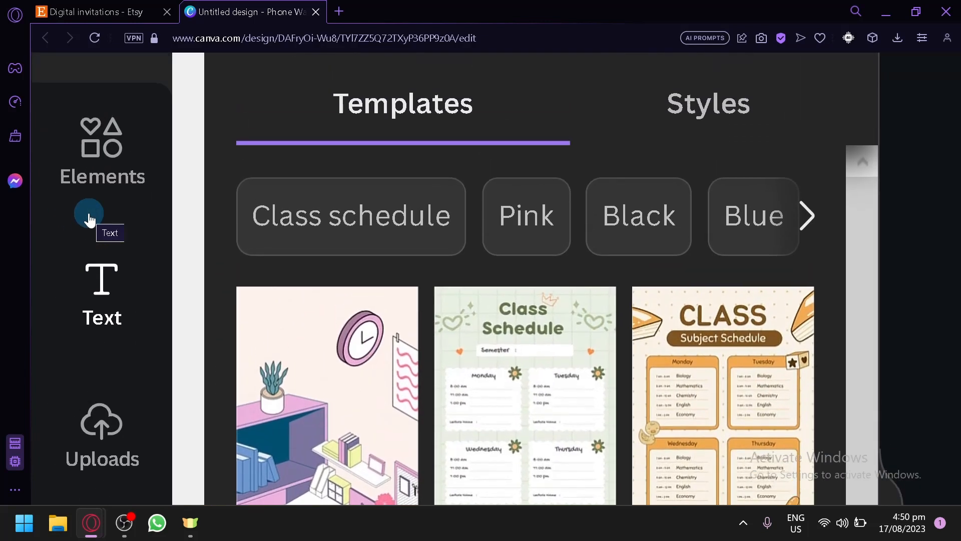
left_click(80, 283)
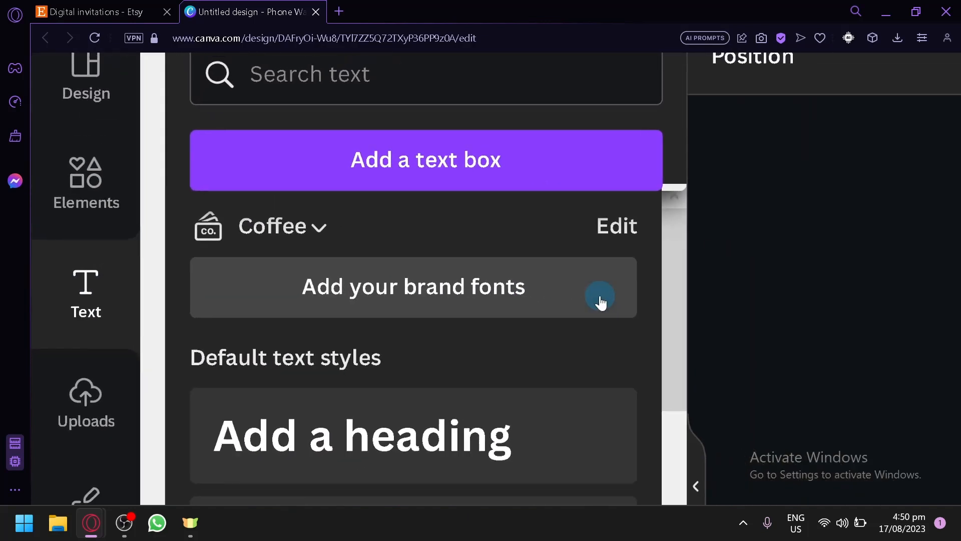
scroll(766, 299, "down", 5)
scroll(533, 342, "down", 10)
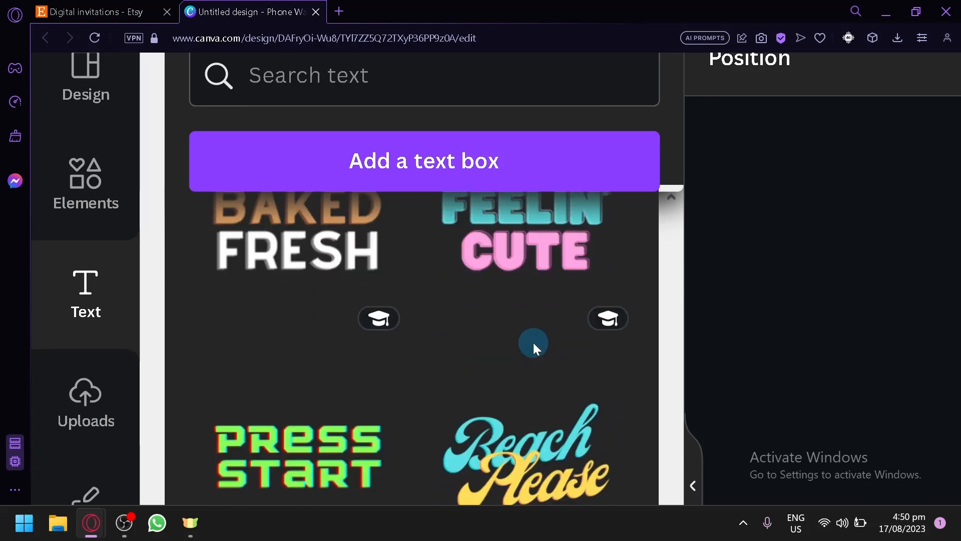
scroll(534, 349, "down", 10)
scroll(533, 349, "up", 5)
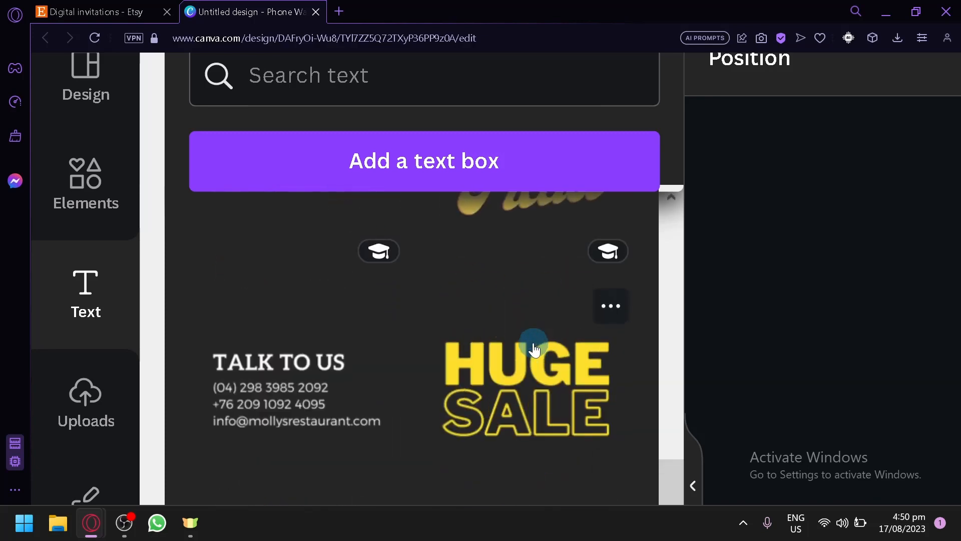
scroll(534, 349, "down", 8)
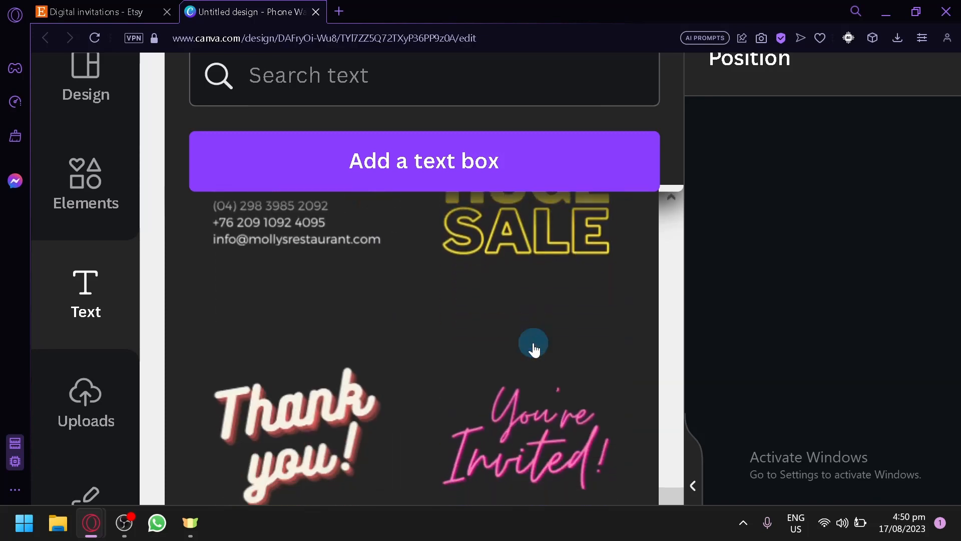
scroll(476, 333, "down", 8)
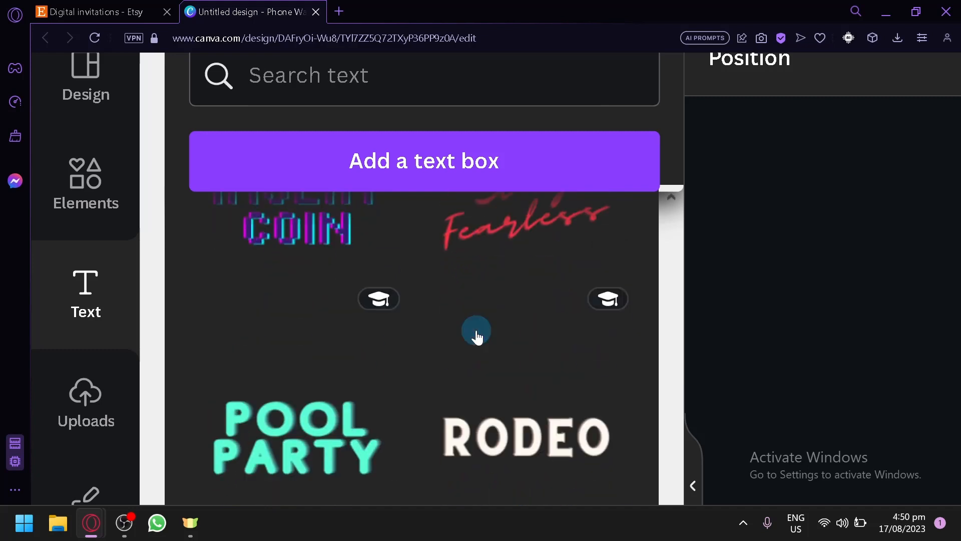
scroll(476, 333, "down", 3)
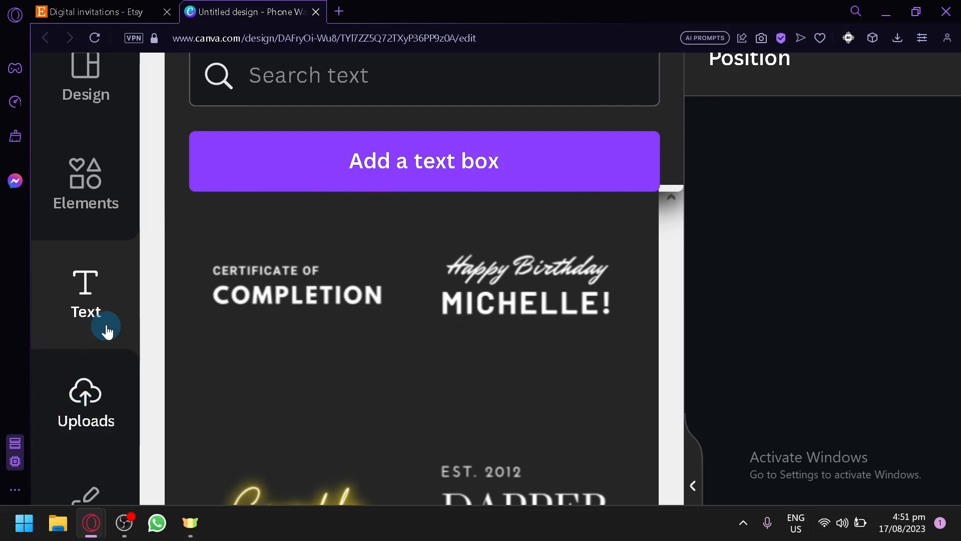
Add the two-line "Happy Birthday" text combination with a name to the upper part of the blank page
key("ctrl+minus")
key("ctrl+minus")
key("ctrl+minus")
key("ctrl+minus")
key("ctrl+minus")
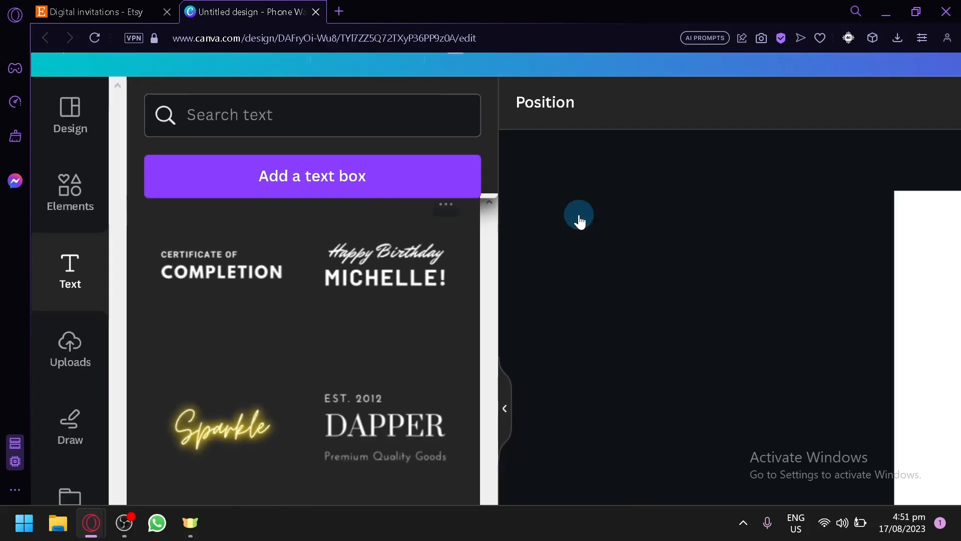
key("ctrl+minus")
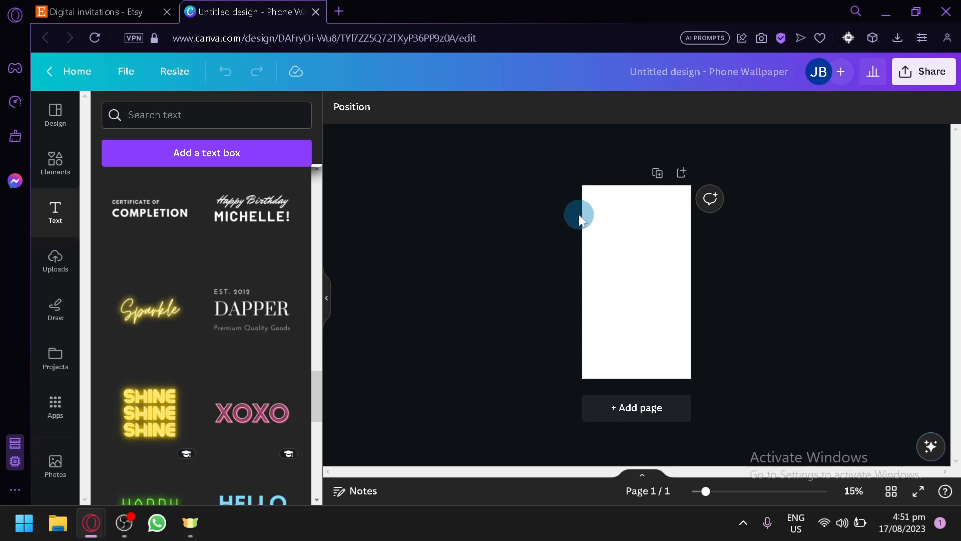
scroll(724, 267, "up", 4)
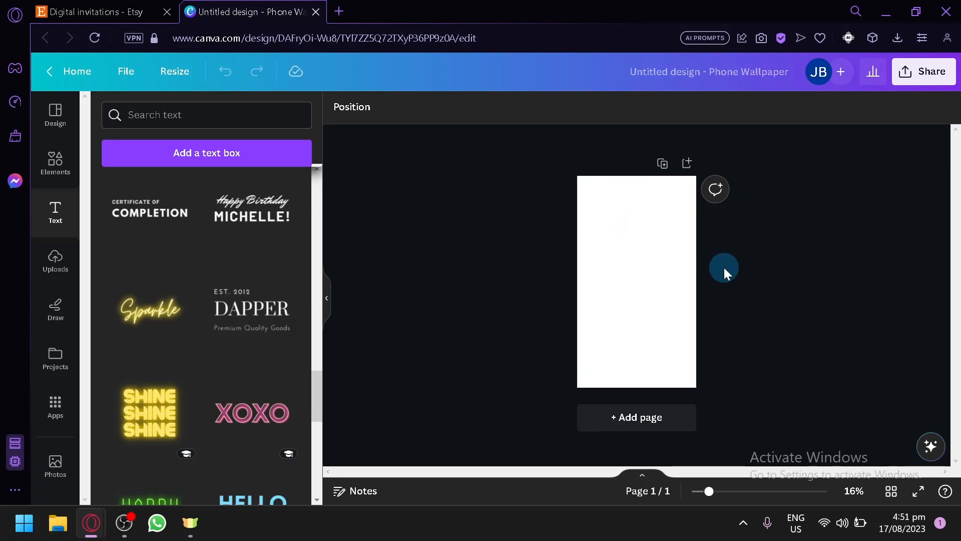
scroll(724, 267, "up", 1)
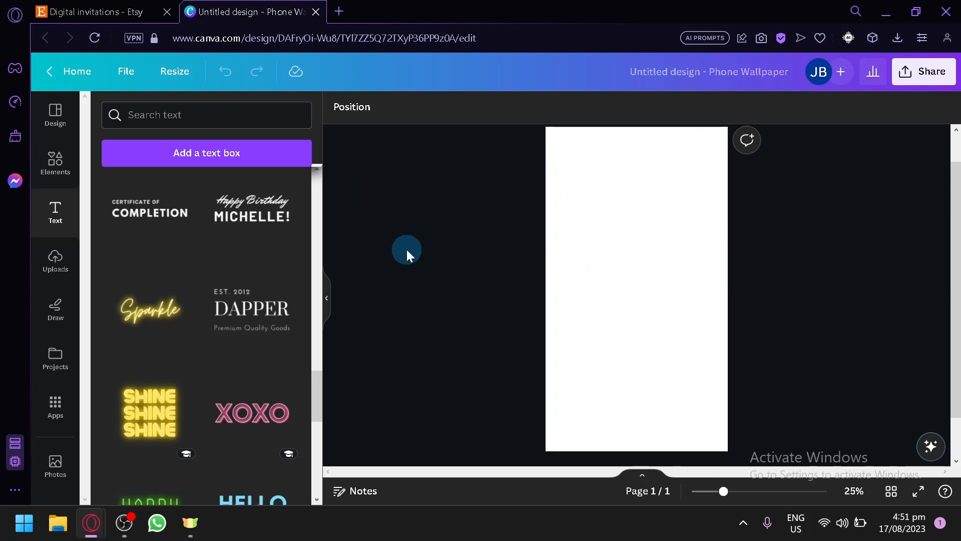
scroll(254, 228, "up", 2)
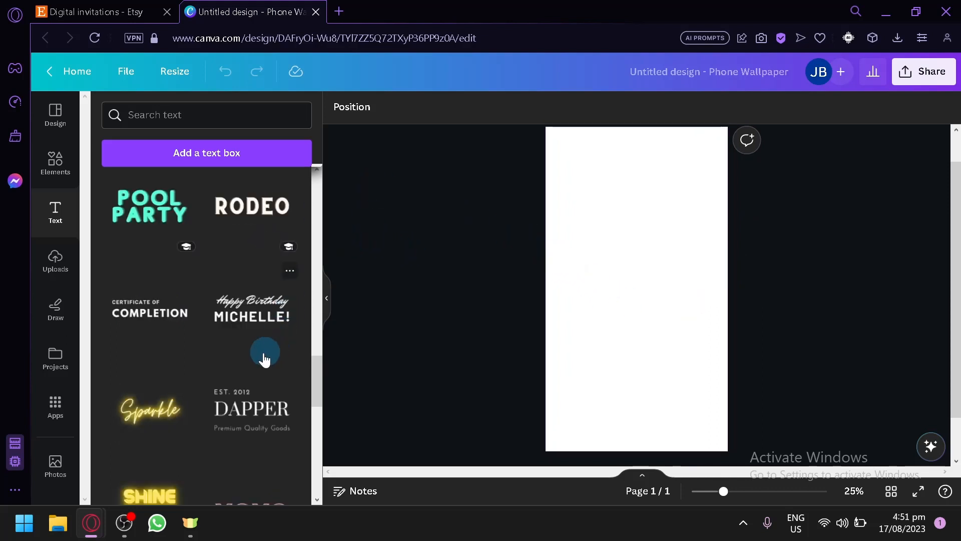
left_click(245, 323)
left_click_drag(632, 295, 630, 236)
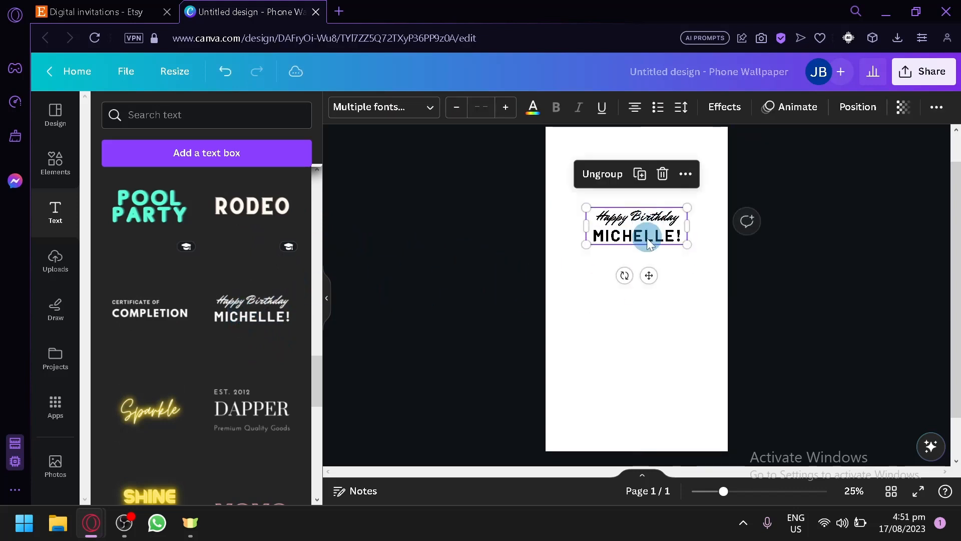
Add the "Congrats!" graduation text combination to the middle of the page and move the birthday text up to clear it
scroll(257, 302, "up", 15)
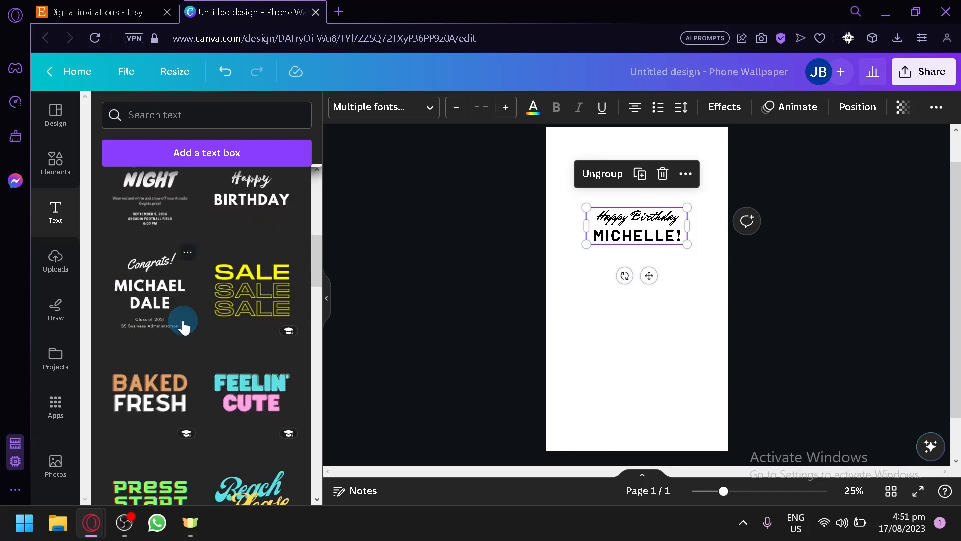
left_click_drag(148, 303, 628, 298)
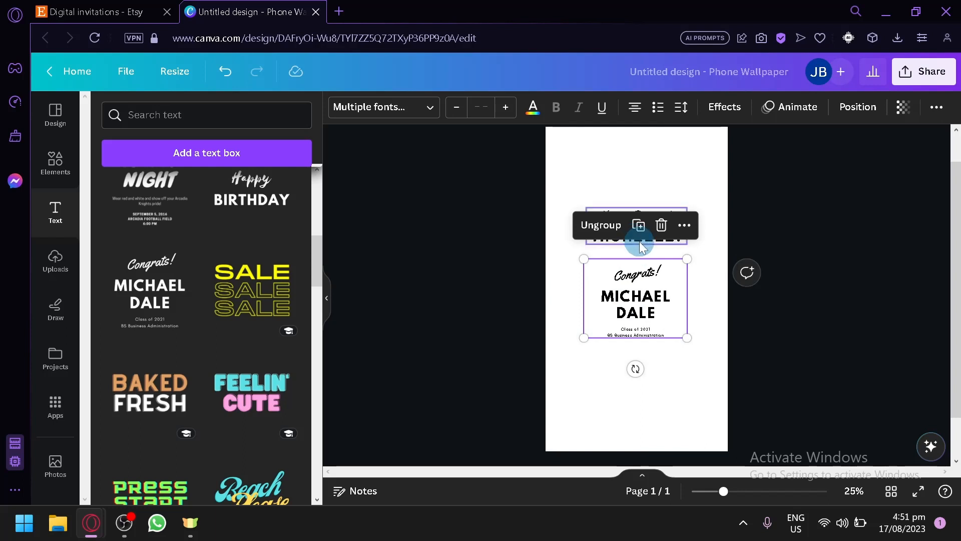
left_click_drag(635, 241, 642, 213)
Enlarge the "Congrats!" text group to nearly the page width and centre it horizontally below the birthday text
left_click_drag(646, 292, 720, 348)
left_click_drag(665, 306, 663, 310)
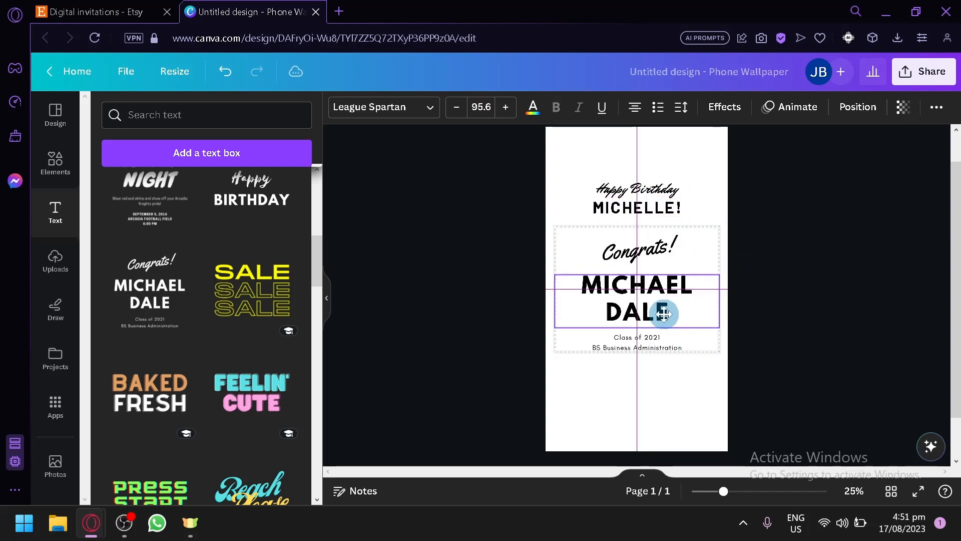
left_click(688, 405)
Add the "TALK TO US" contact text combination near the bottom of the page and shrink it to a small block
scroll(232, 325, "down", 5)
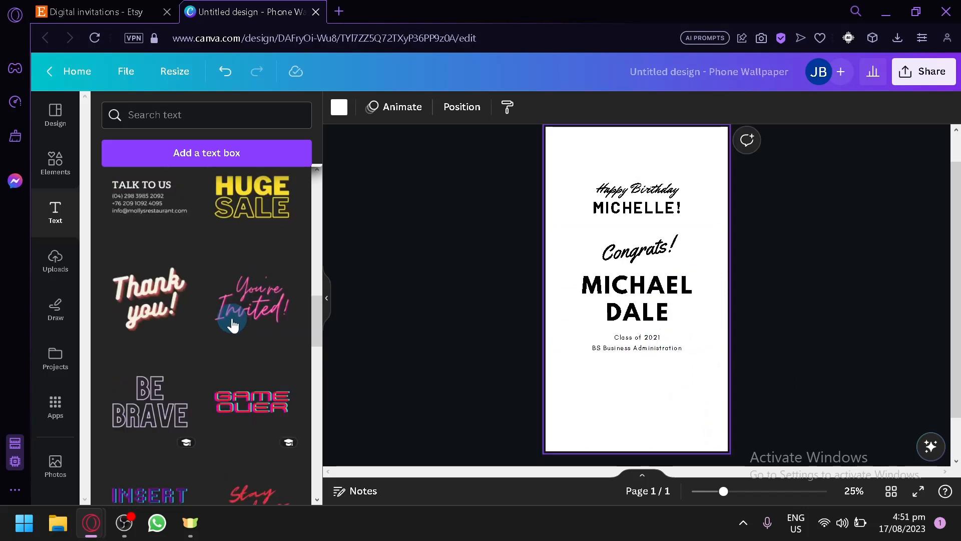
left_click_drag(144, 199, 632, 403)
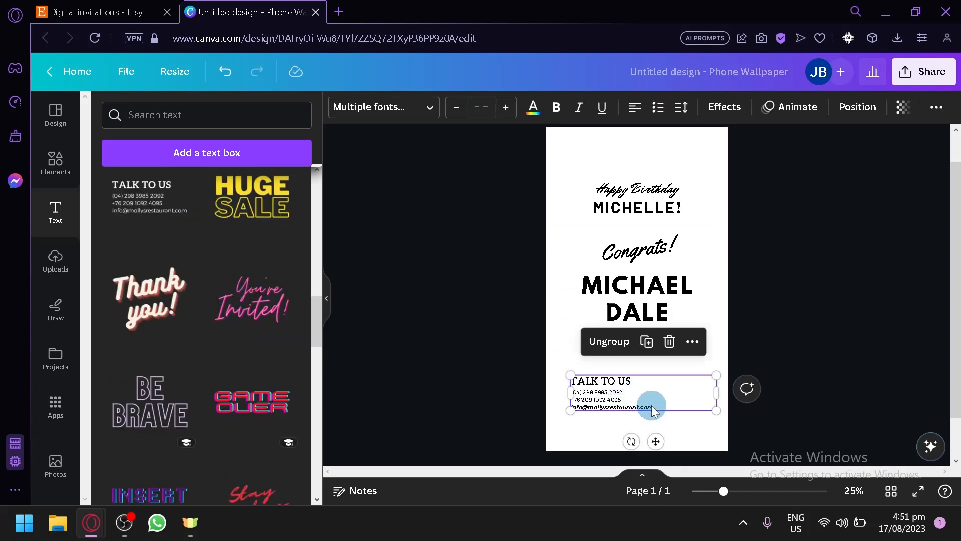
left_click_drag(717, 410, 627, 405)
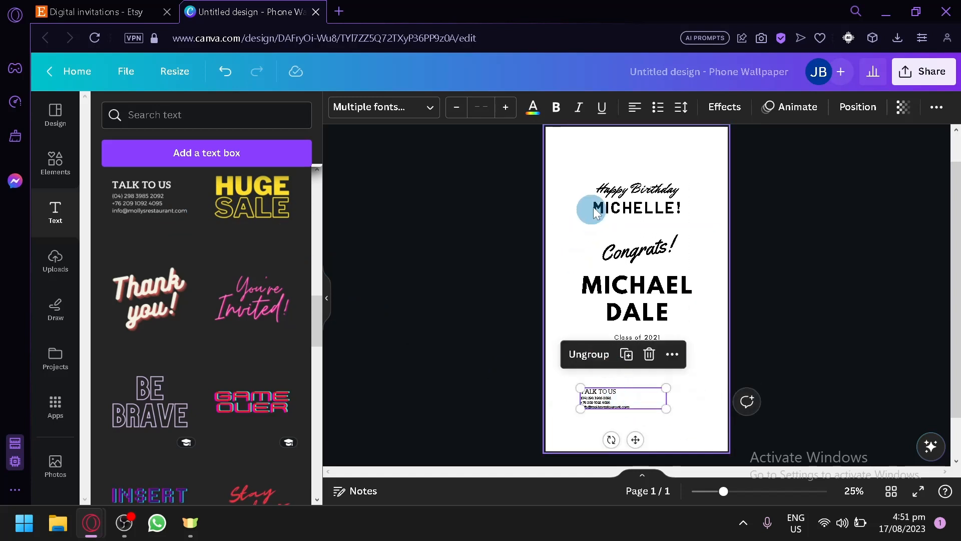
left_click(671, 165)
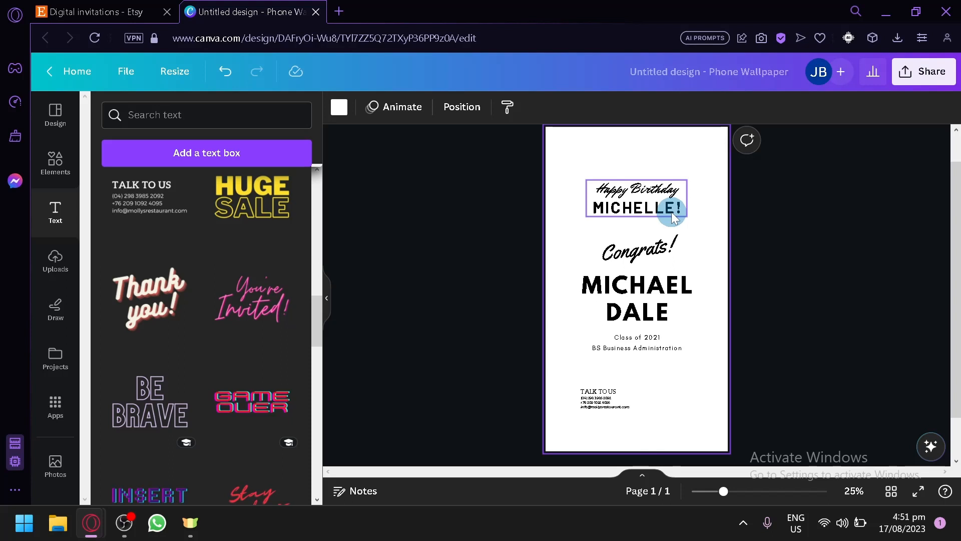
Switch to Etsy and open the "Minimalist Electronic Wedding Invitation" listing to examine its preview images as a wording reference
scroll(671, 212, "up", 2)
double_click(635, 173)
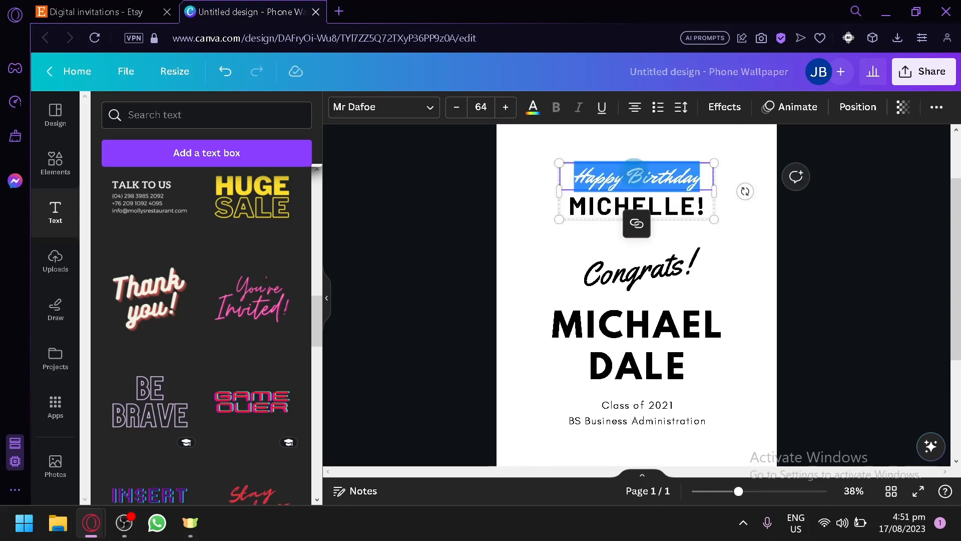
left_click(74, 7)
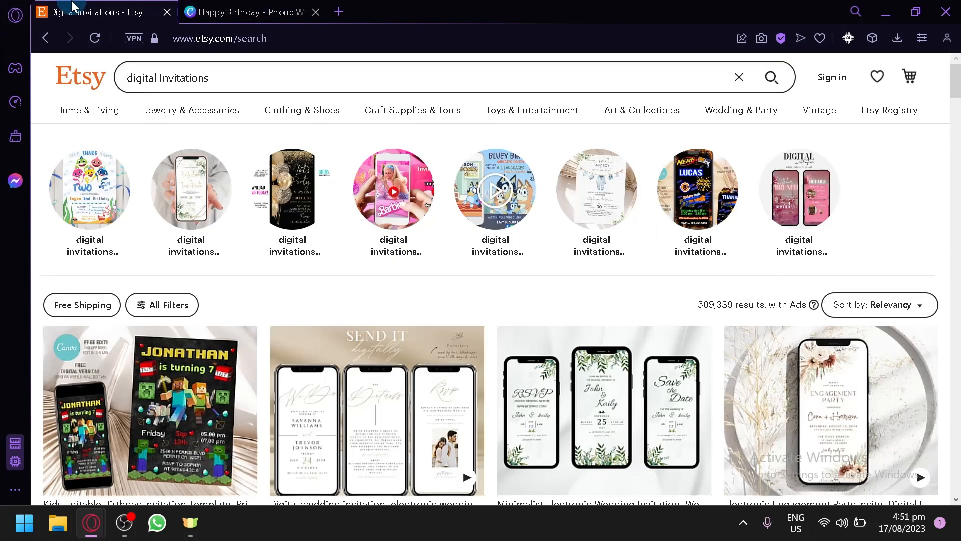
scroll(455, 251, "down", 2)
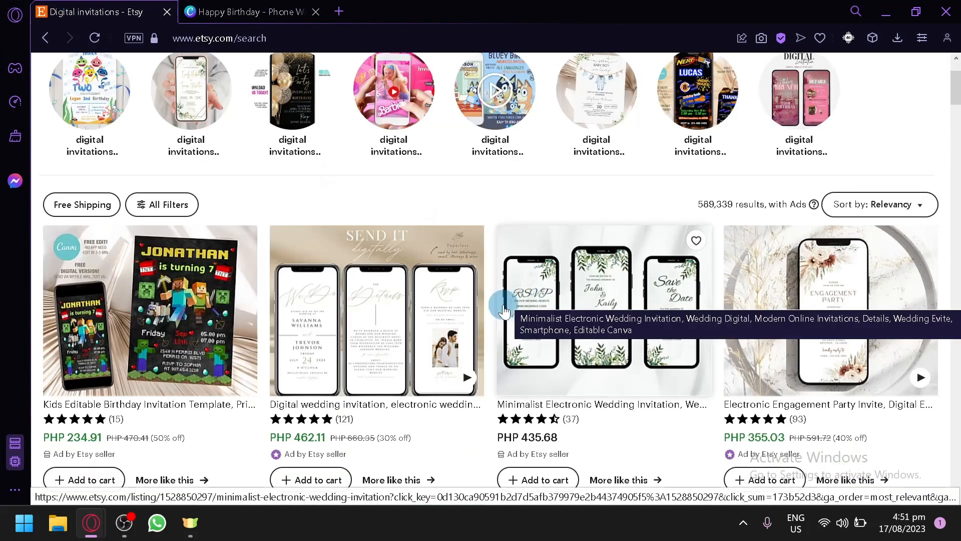
left_click(553, 304)
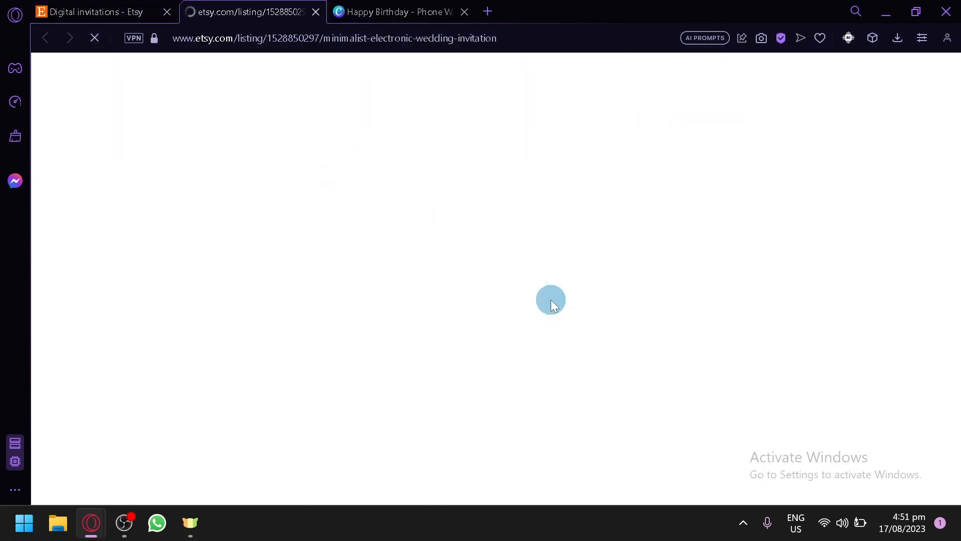
scroll(551, 300, "down", 2)
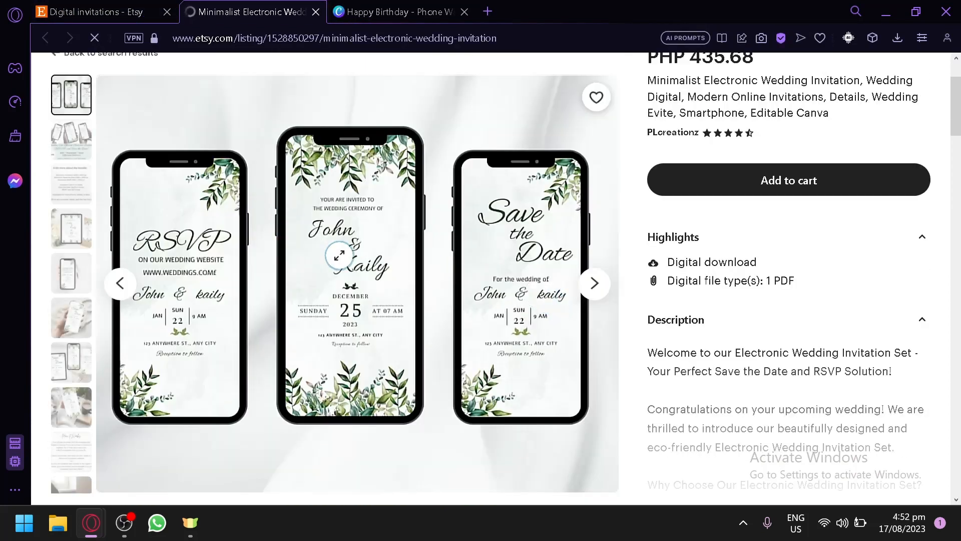
Return to the Canva design and replace the "Happy Birthday" script line with "Wedding invitation"
left_click(414, 6)
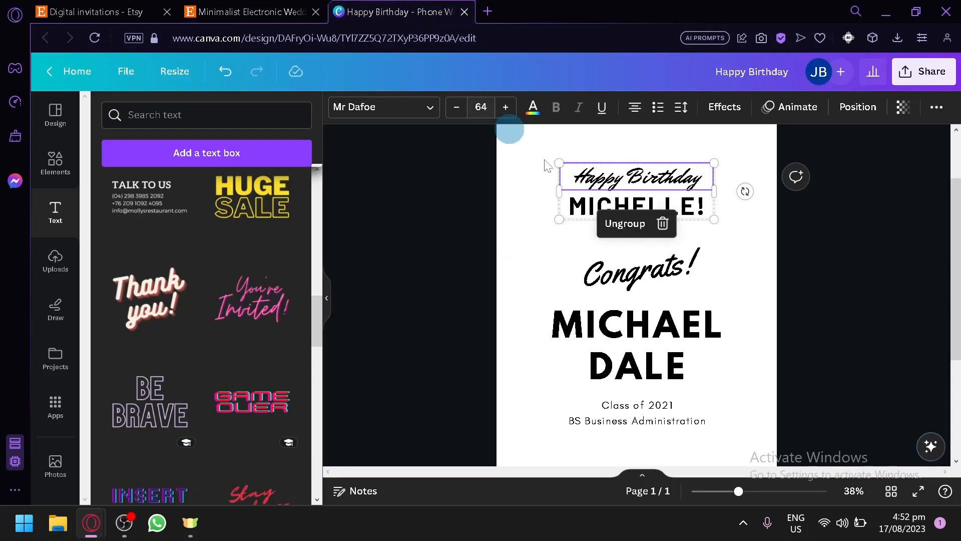
double_click(610, 173)
triple_click(614, 178)
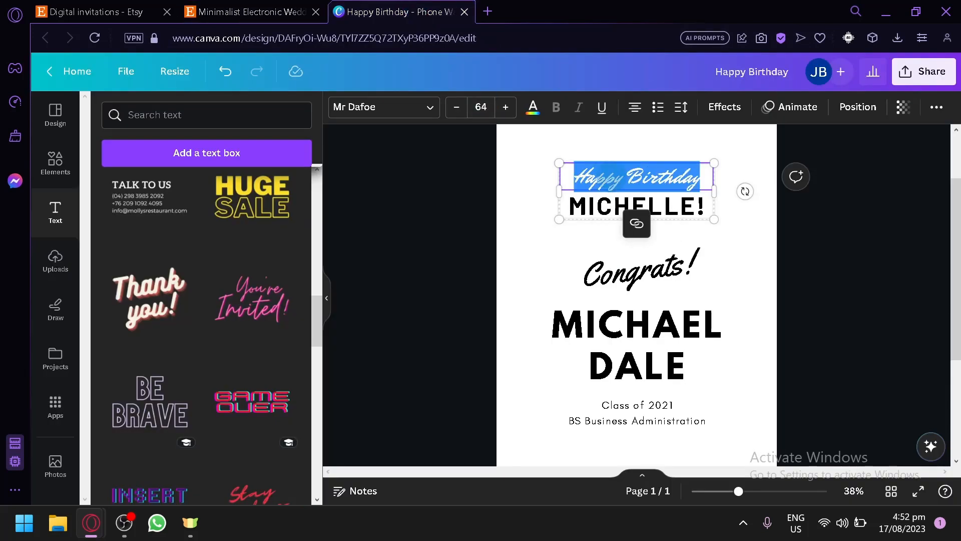
type("Wedding in")
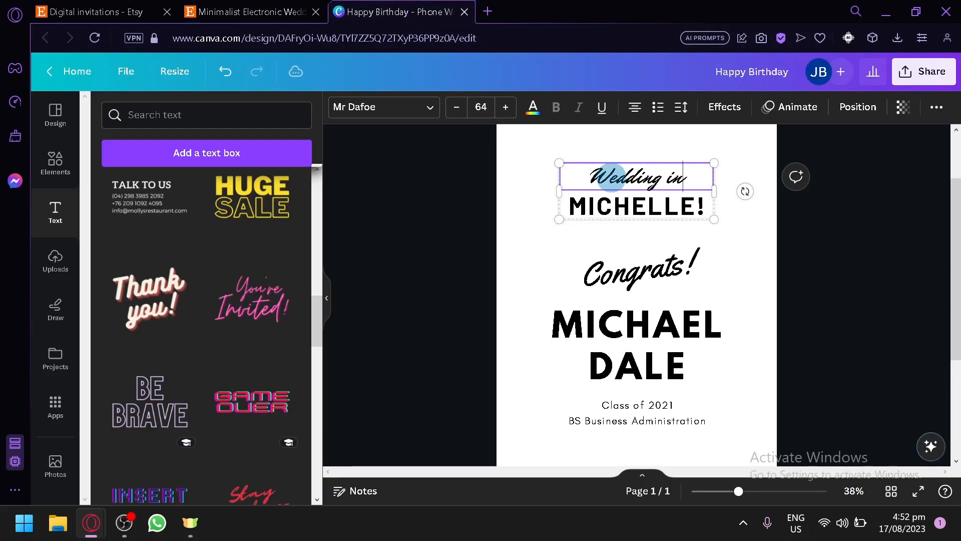
type("vetation")
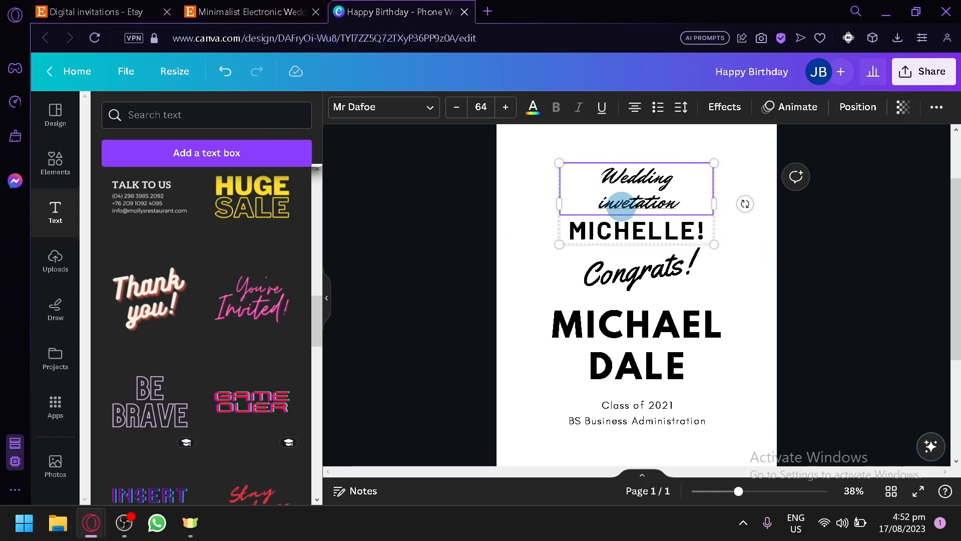
left_click_drag(630, 202, 623, 203)
type("i")
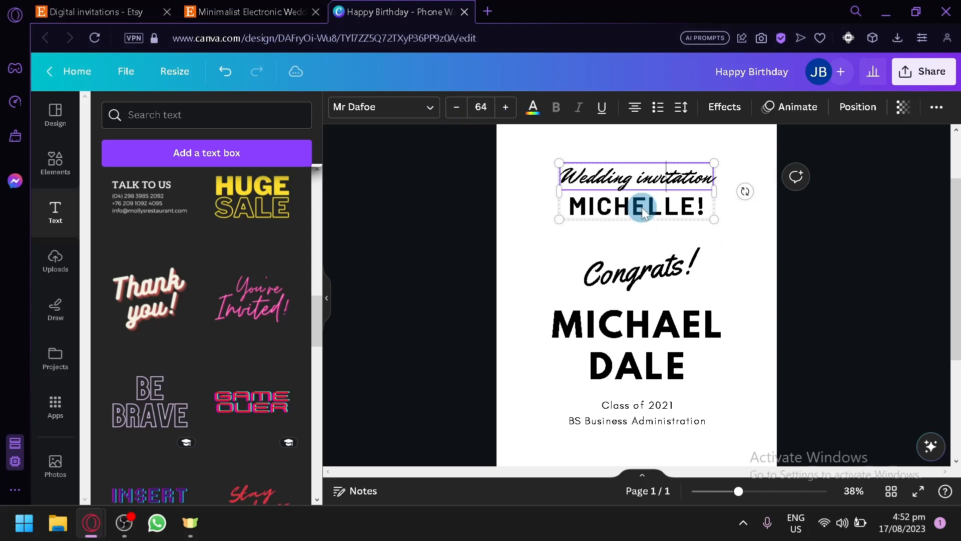
Replace the bold name below the "Wedding invitation" line with "YOU ARE INVITED!"
double_click(653, 208)
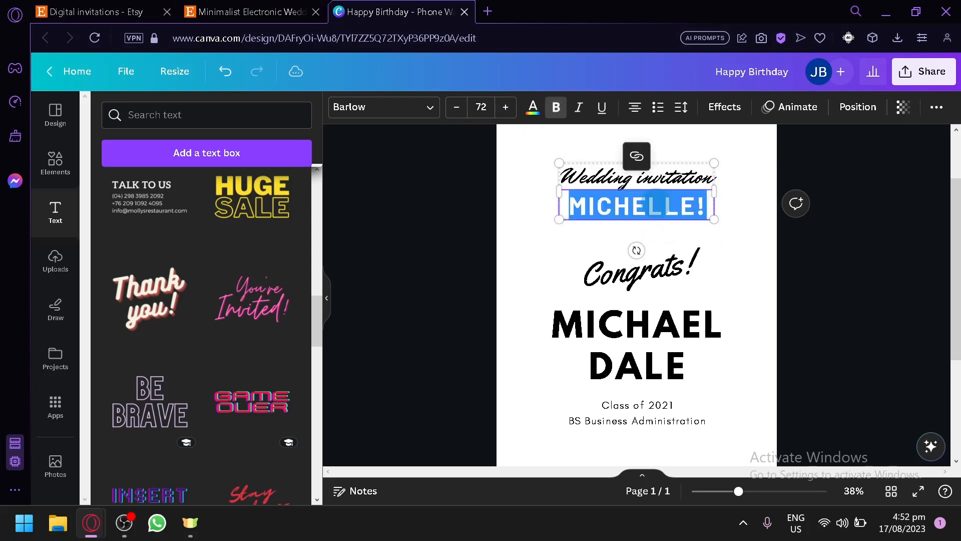
left_click(257, 13)
left_click(373, 11)
left_click(744, 273)
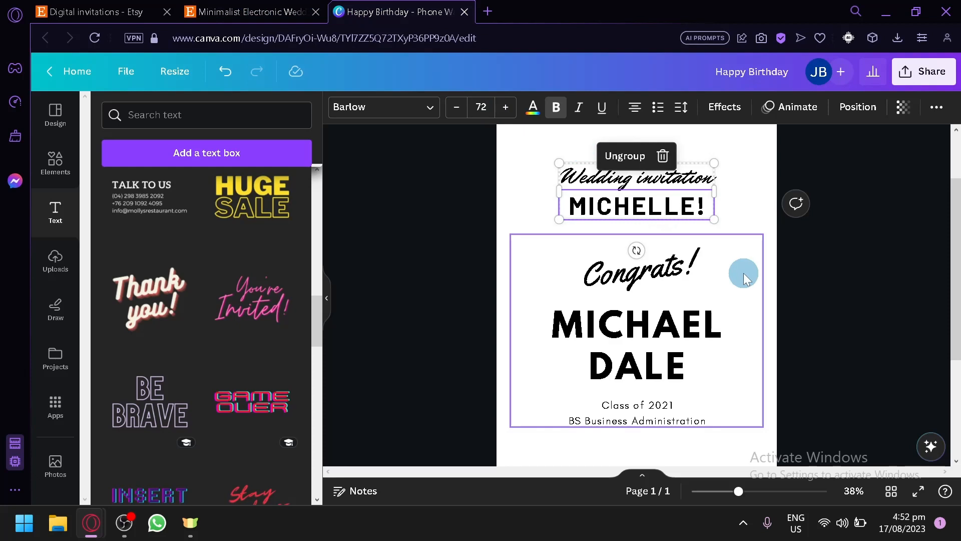
scroll(669, 423, "down", 2)
left_click(667, 399)
scroll(668, 399, "up", 3)
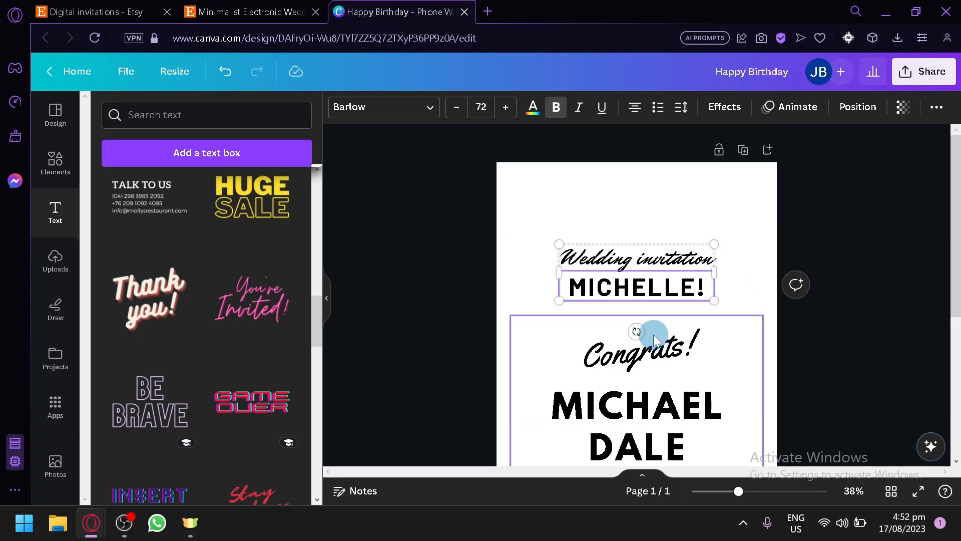
left_click(656, 295)
left_click(656, 295)
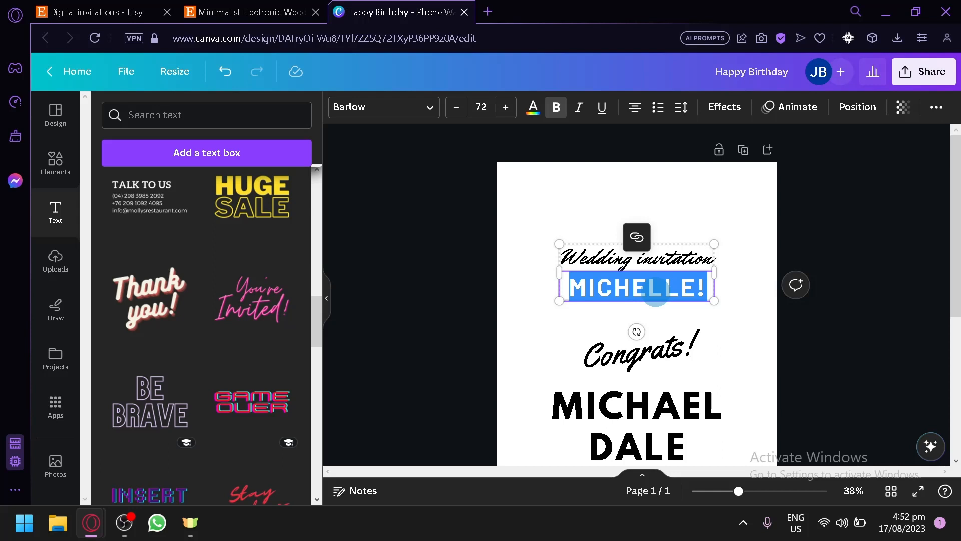
type("YOU ARE INVITE")
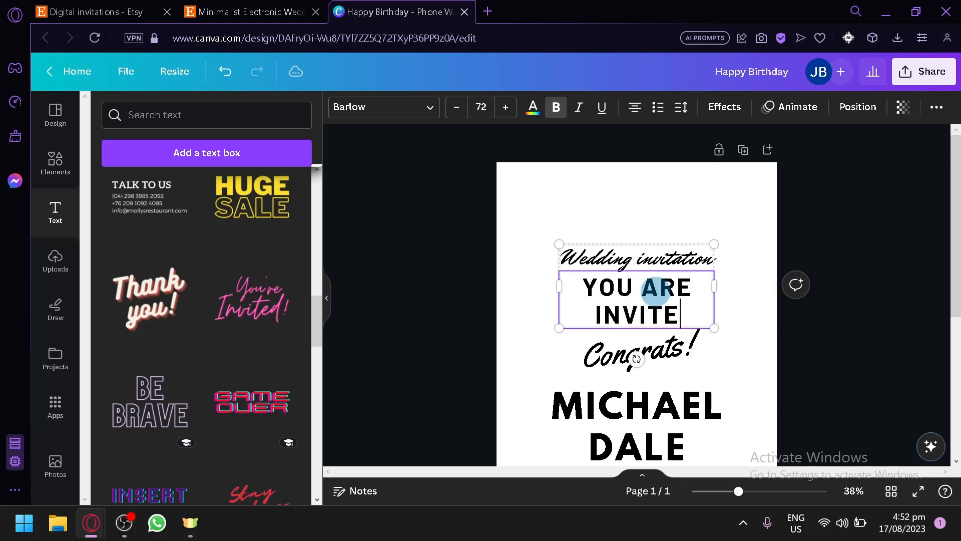
type("D!")
Replace the large bold name under "Congrats!" with the couple's first names joined by "&"
scroll(696, 361, "down", 2)
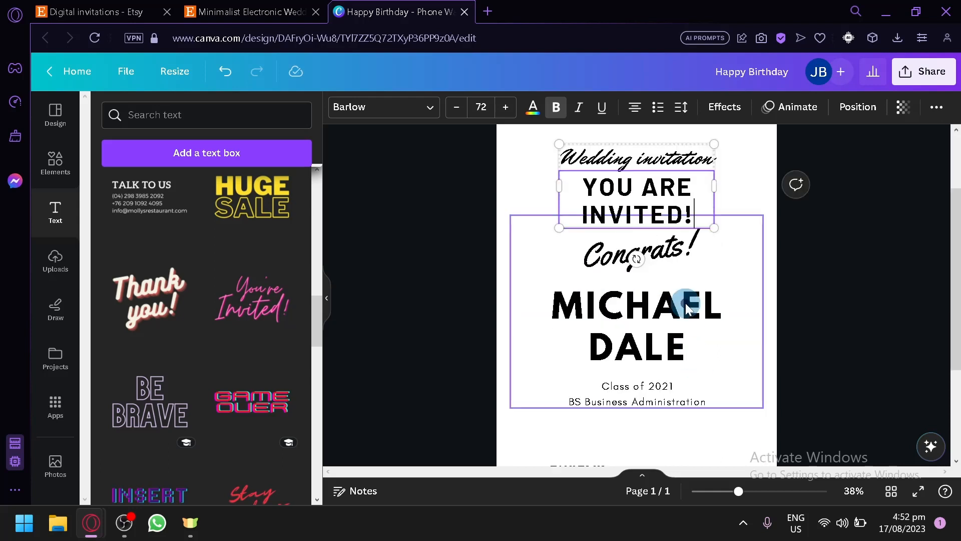
double_click(693, 323)
left_click(757, 395)
left_click(681, 243)
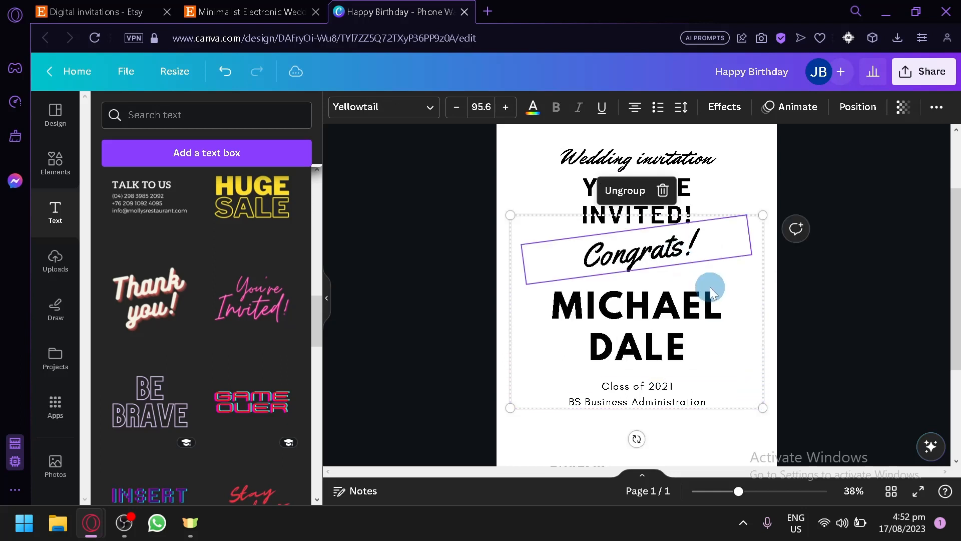
left_click(705, 306)
left_click(705, 307)
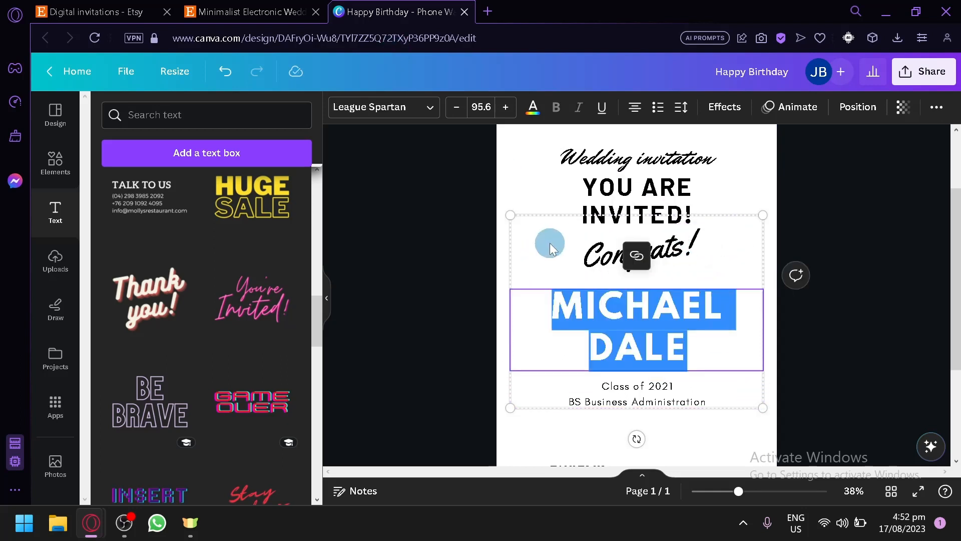
type("JAZPER ")
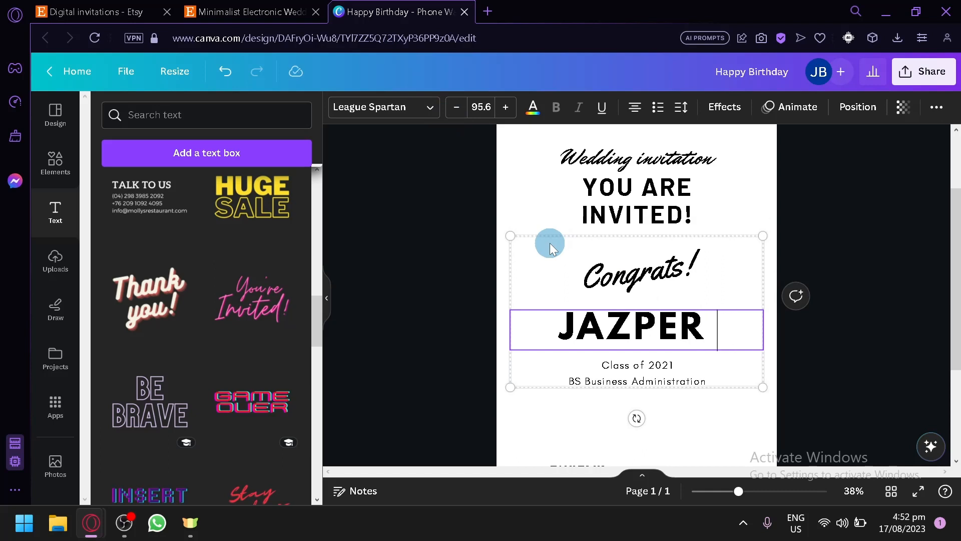
type("& CALE")
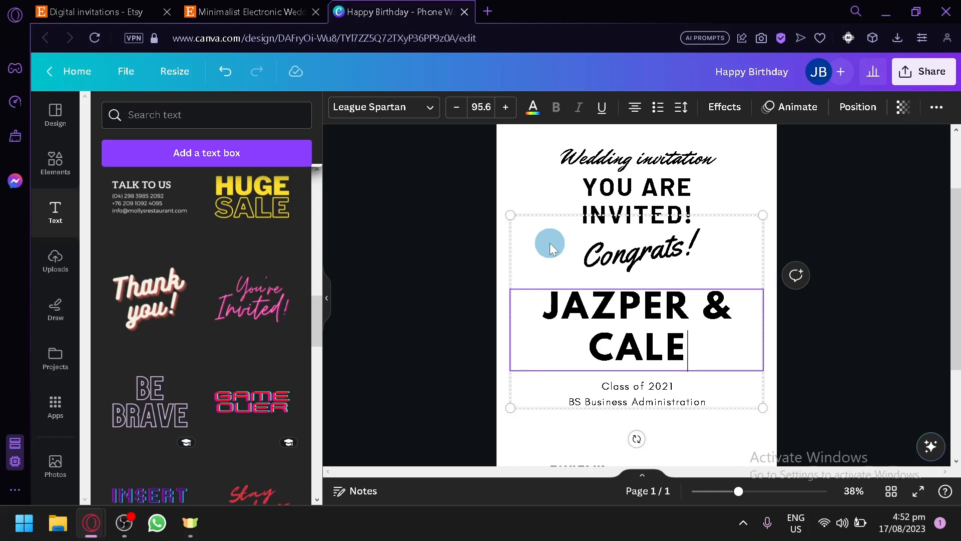
Change the font of the couple's names to Yellowtail
key("ctrl+a")
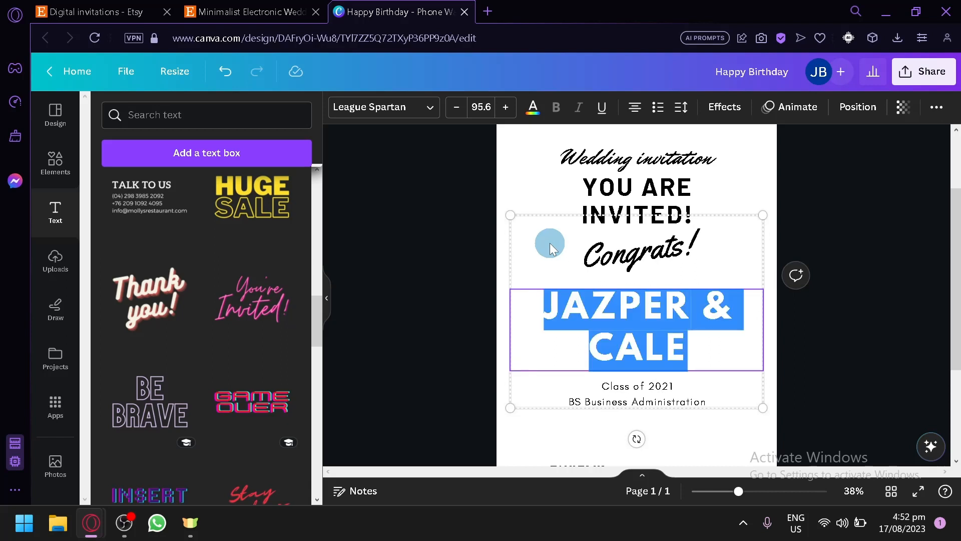
left_click(425, 115)
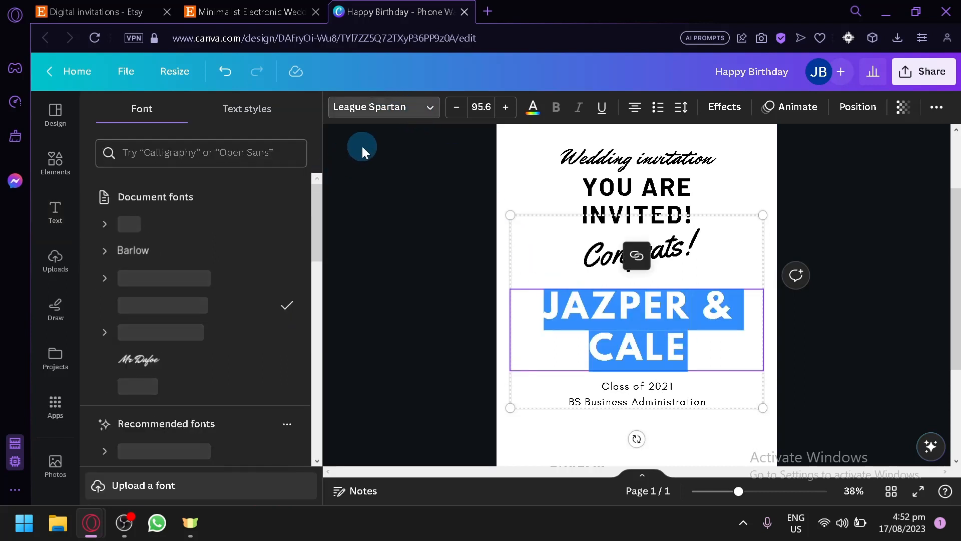
left_click(177, 384)
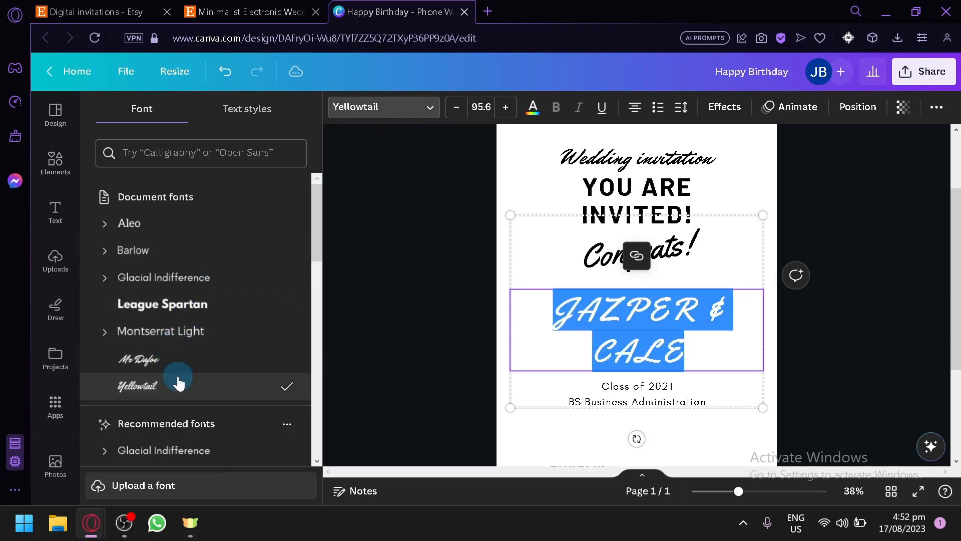
left_click(560, 419)
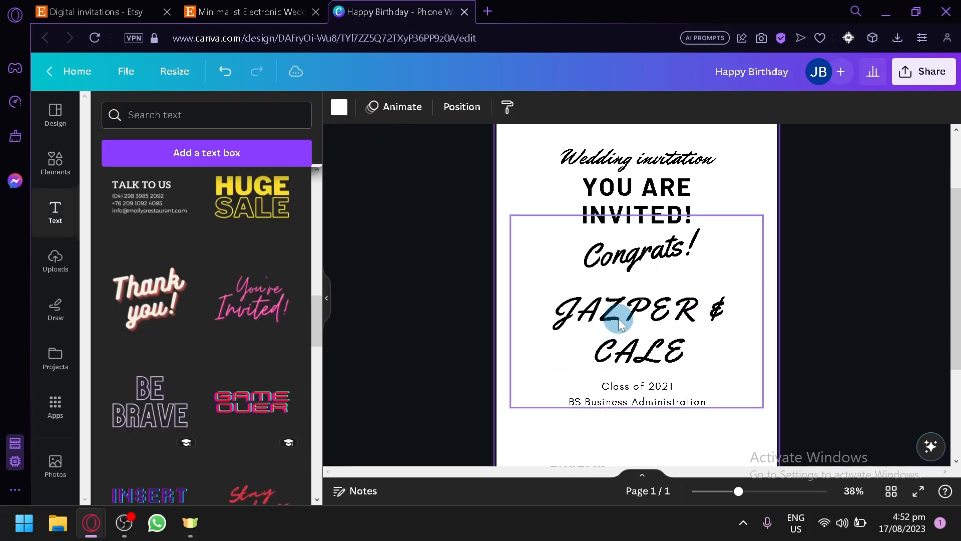
Replace the "Class of 2021 BS Business Administration" text with the date "September 17,2026"
scroll(670, 342, "down", 2)
left_click_drag(678, 251, 673, 333)
double_click(677, 329)
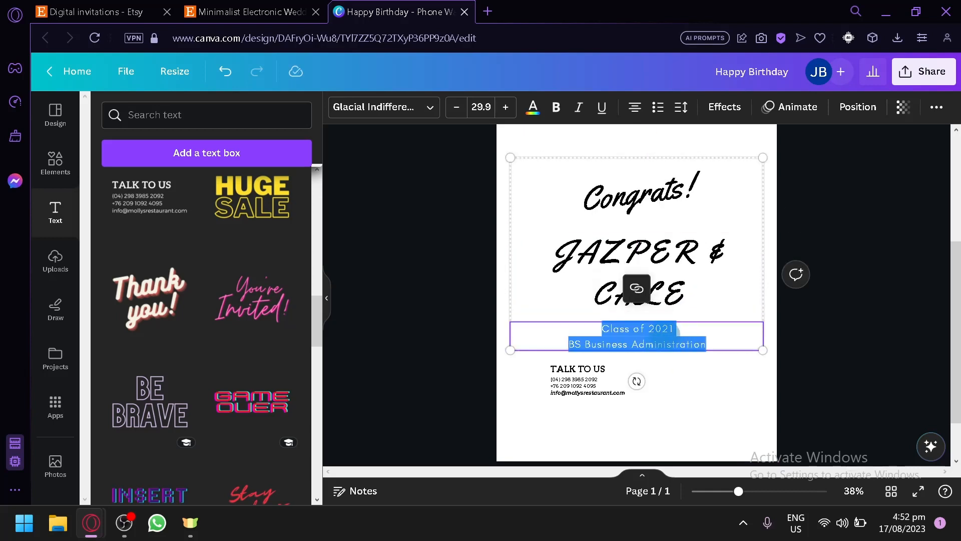
type("September 17,2026")
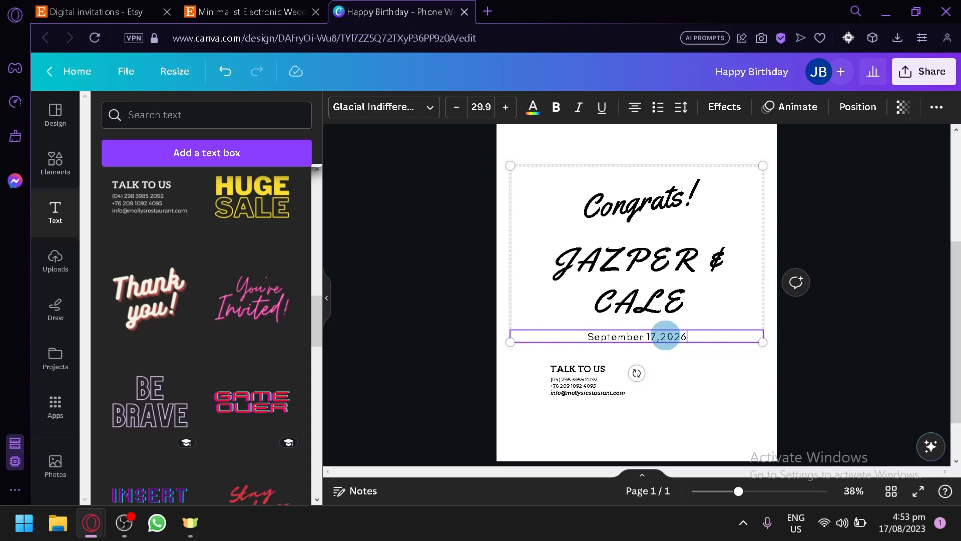
left_click(697, 382)
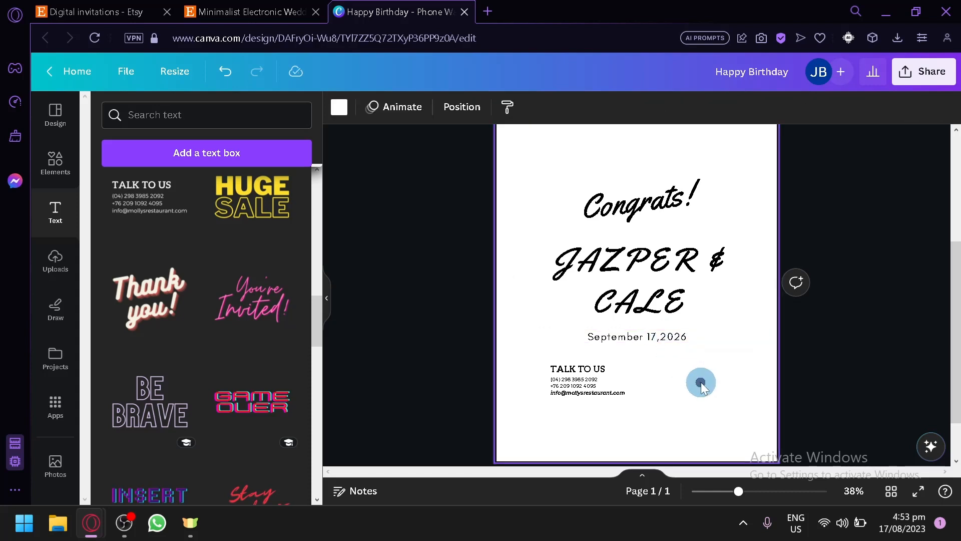
Add "Longbeach" as a second line beneath the wedding date
left_click(693, 339)
left_click(700, 337)
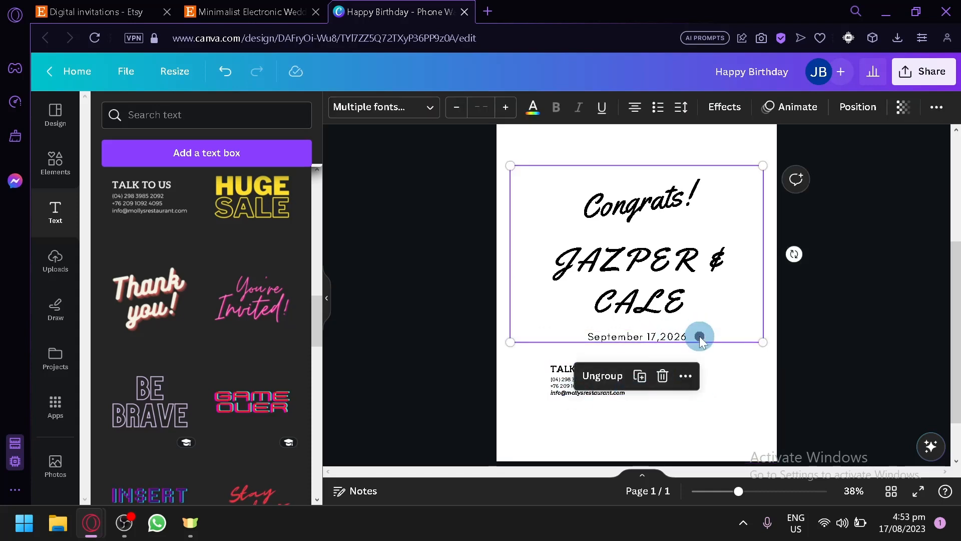
key("Return")
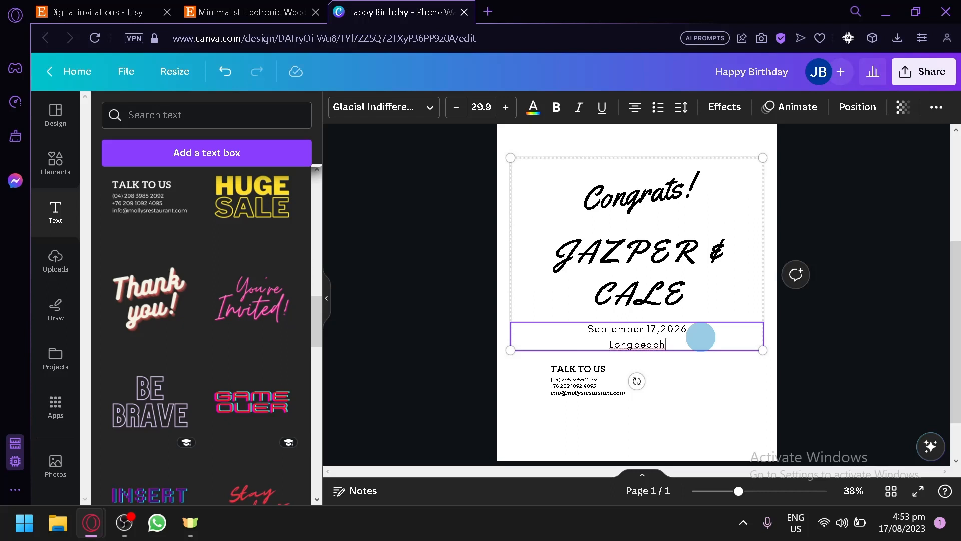
double_click(632, 344)
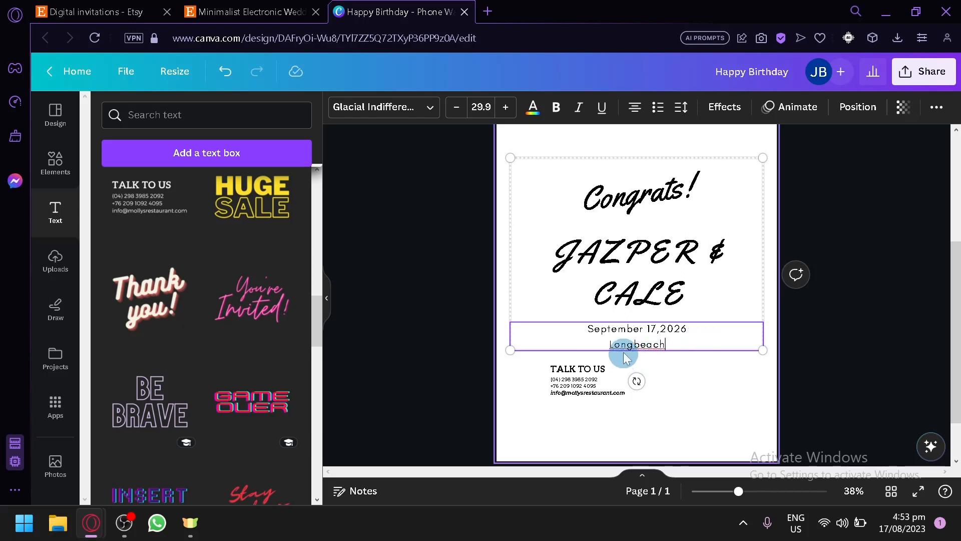
right_click(630, 344)
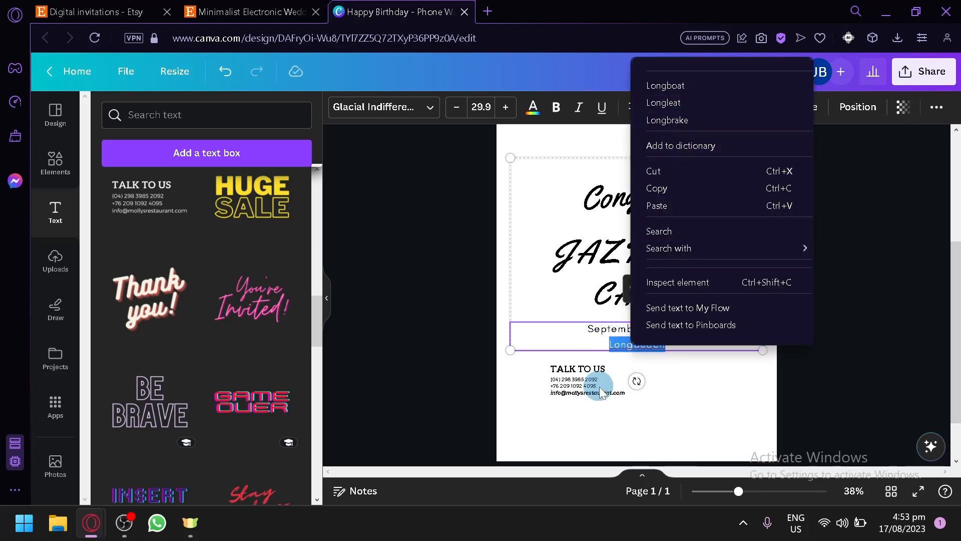
left_click(624, 356)
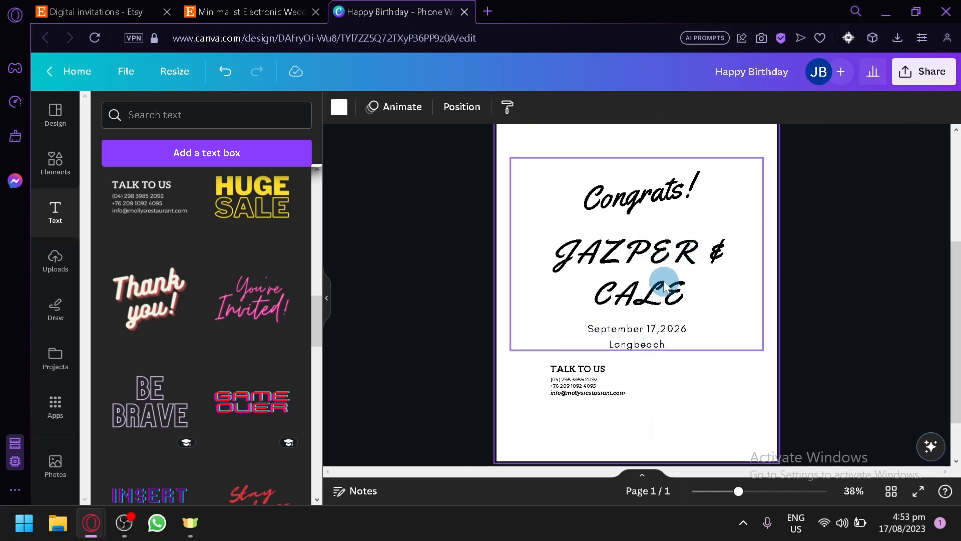
Move the "TALK TO US" contact block slightly down and right, leaving more space below the date and venue text
scroll(666, 279, "up", 2)
scroll(666, 276, "down", 3)
left_click_drag(611, 324, 616, 351)
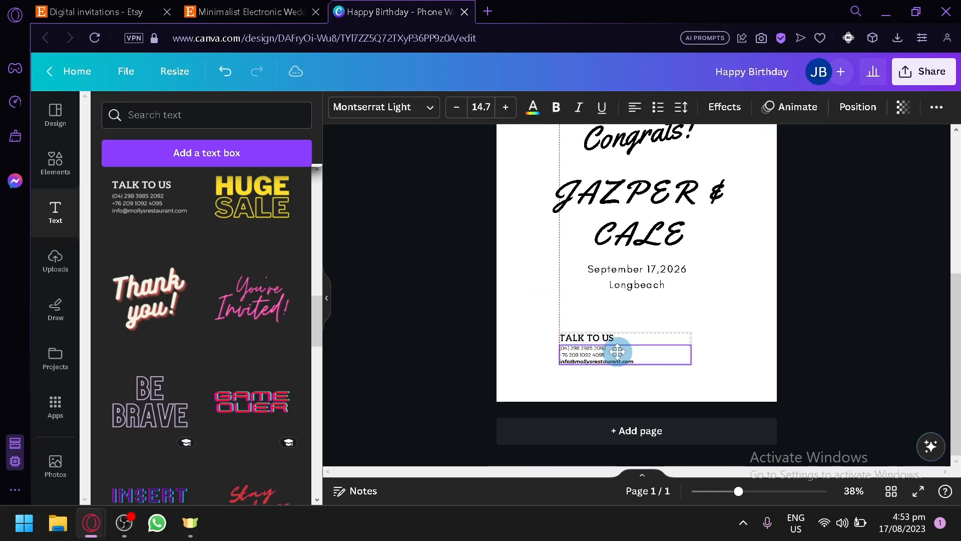
left_click(589, 344)
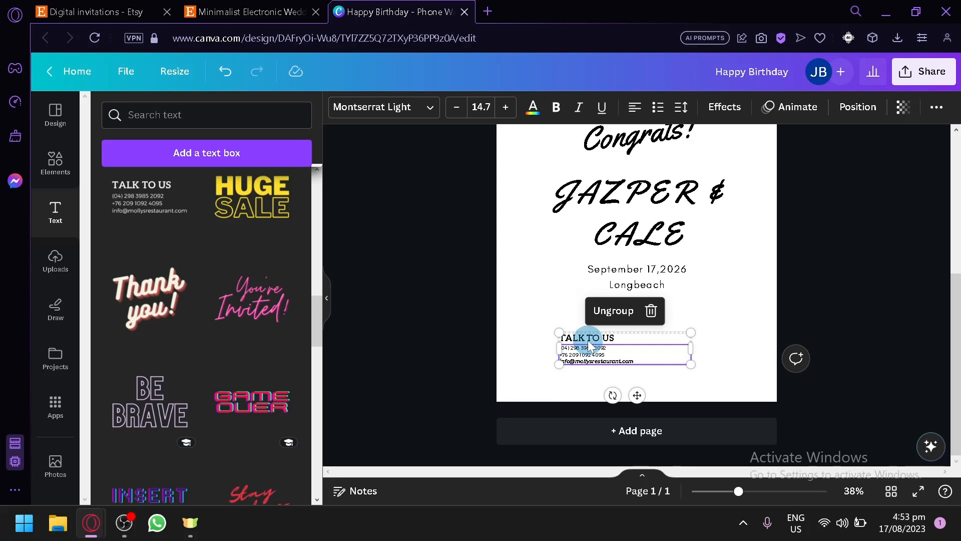
Go back to the Etsy wedding invitation listing to examine the layout and details of its phone previews
left_click(245, 11)
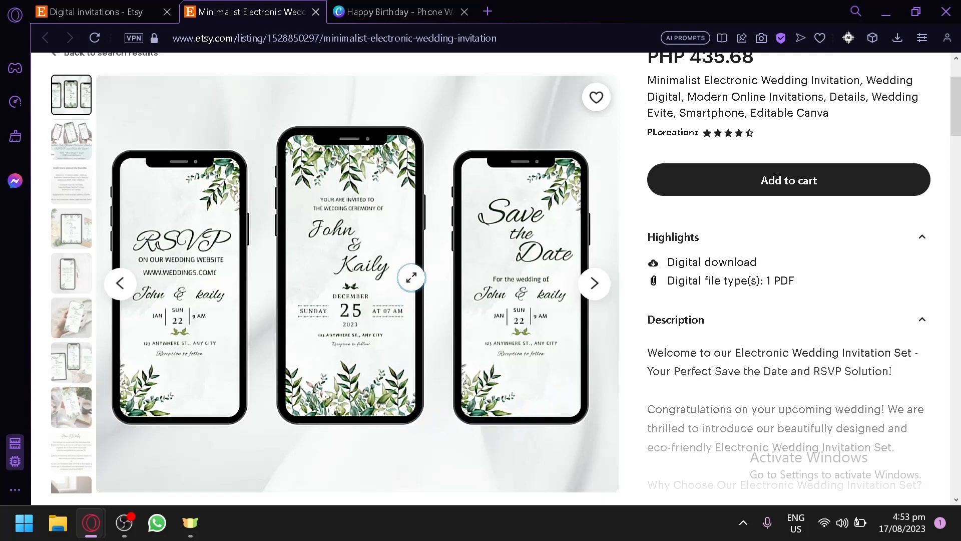
Return to the Canva invitation design and delete the "TALK TO US" contact block, including its heading
left_click(396, 11)
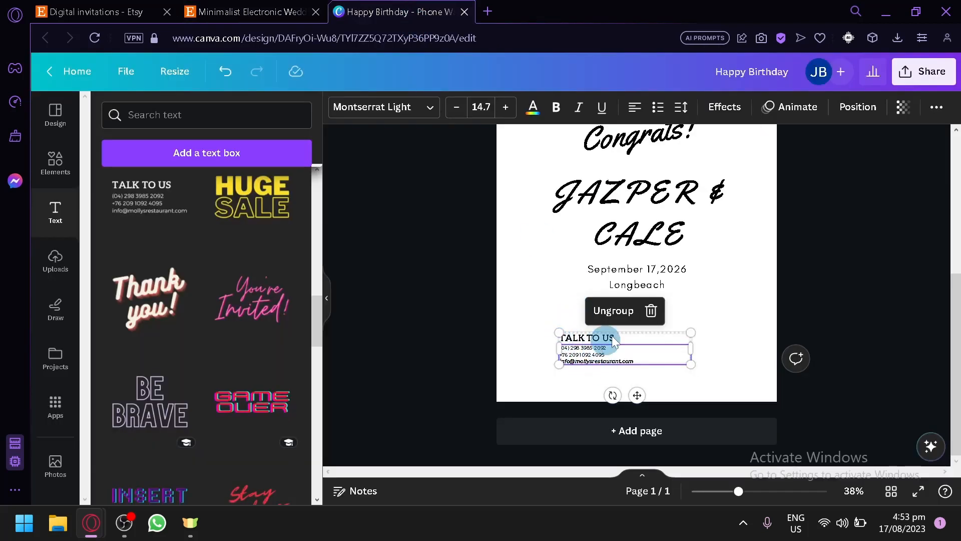
left_click(650, 310)
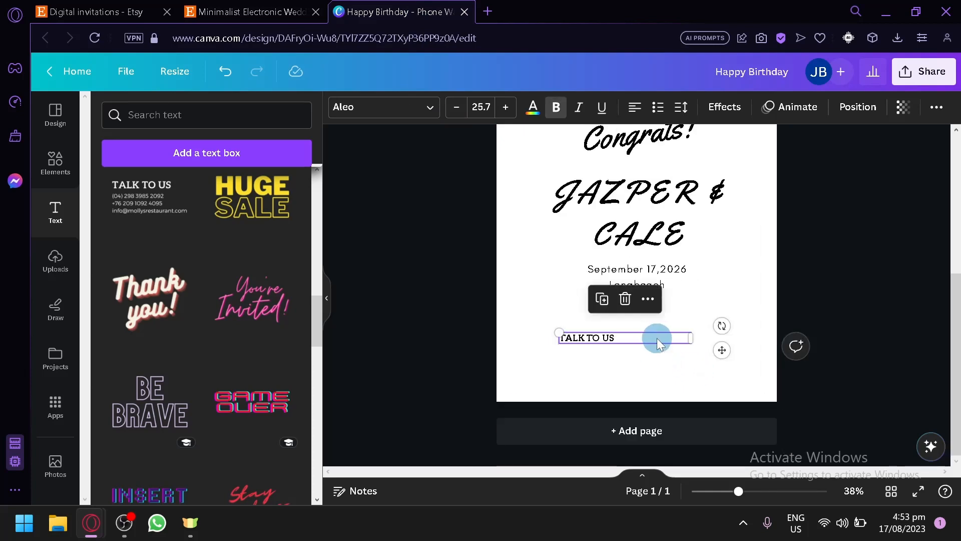
left_click(624, 299)
Enlarge the group with "Congrats!", the couple's names, date and venue until it spans slightly more than the page width, centred on the page
scroll(654, 325, "up", 5)
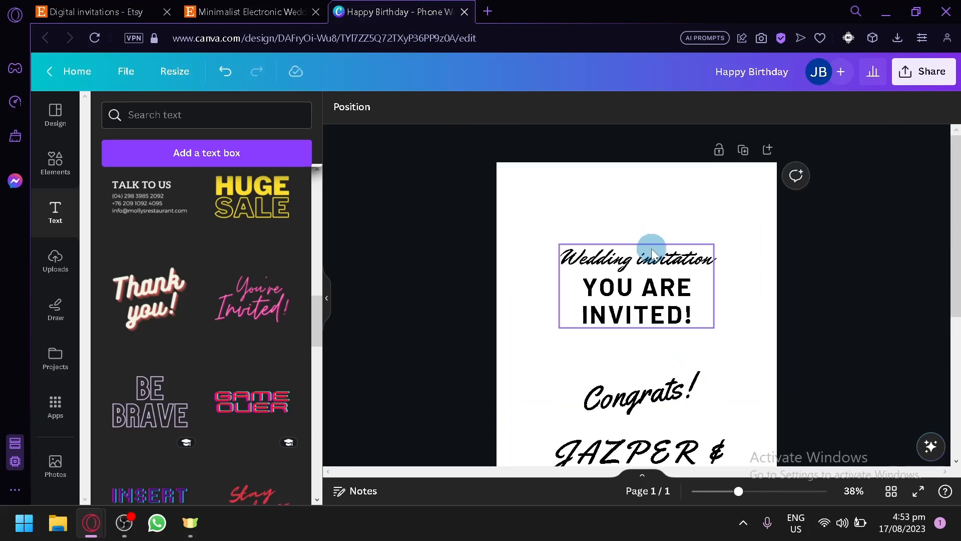
left_click(642, 278)
scroll(643, 282, "down", 3)
left_click(663, 323)
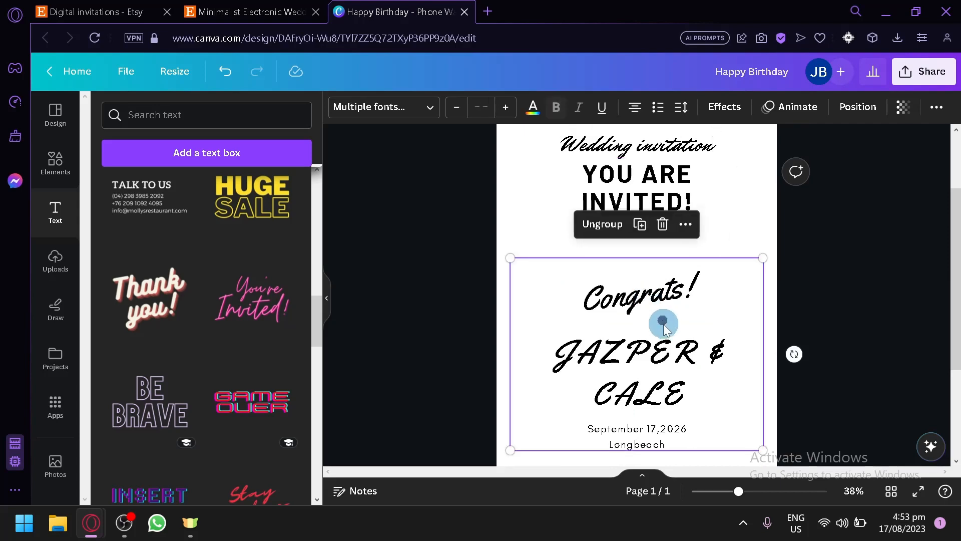
scroll(682, 323, "down", 2)
left_click_drag(762, 344, 811, 393)
left_click_drag(731, 345, 710, 342)
right_click(711, 342)
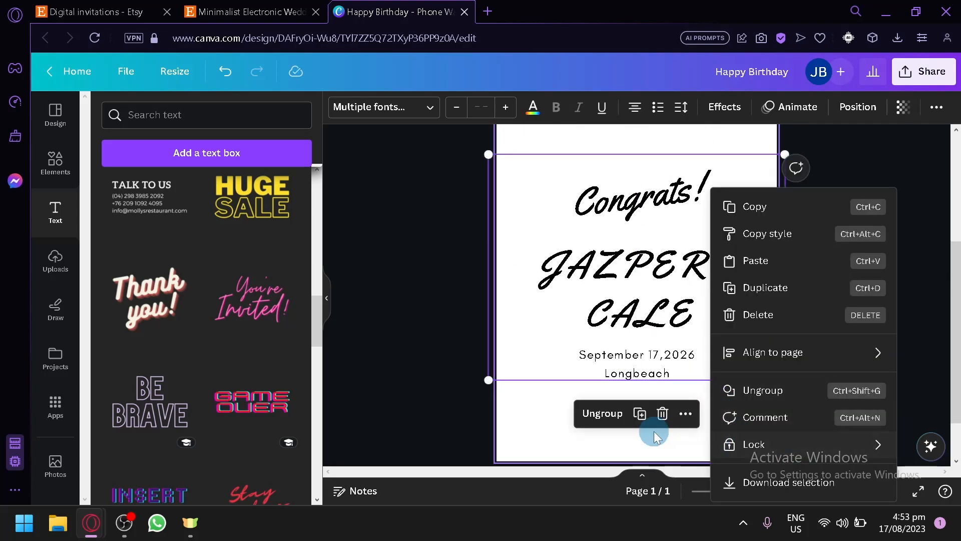
left_click(544, 421)
Move the "Wedding invitation YOU ARE INVITED!" heading down, closer to the "Congrats!" text
scroll(644, 369, "up", 4)
left_click(670, 277)
left_click_drag(669, 277, 674, 322)
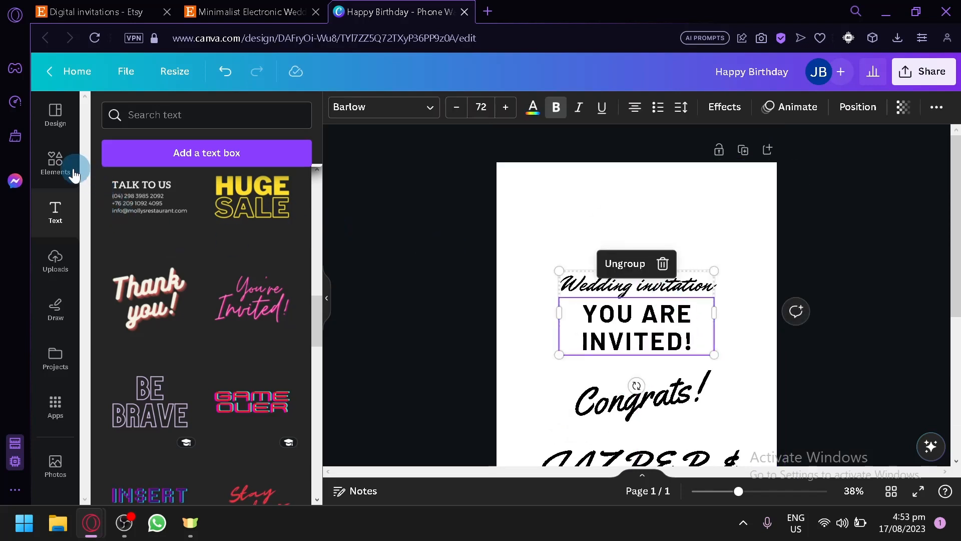
Search the design elements for "wedding" and browse the full set of graphics
left_click(73, 173)
left_click(175, 123)
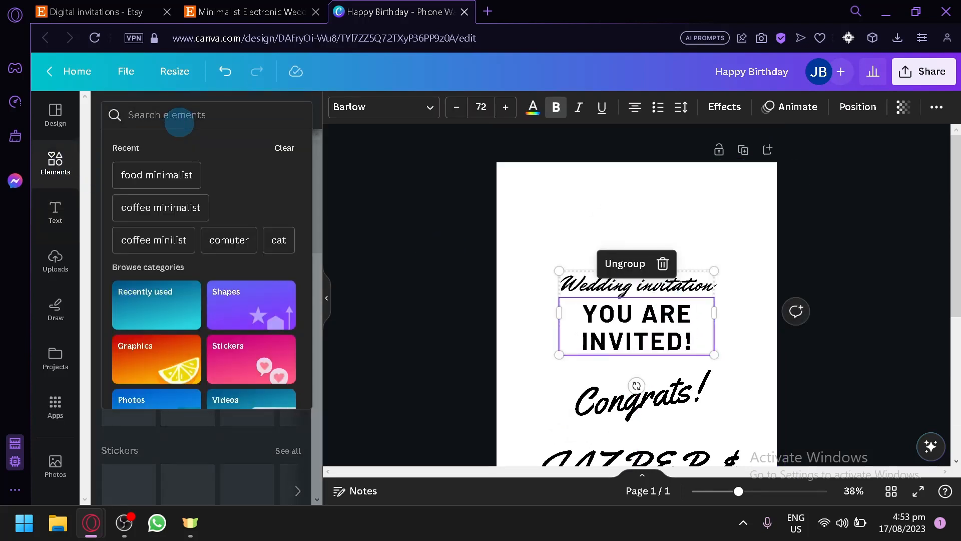
type("wedding")
key("Return")
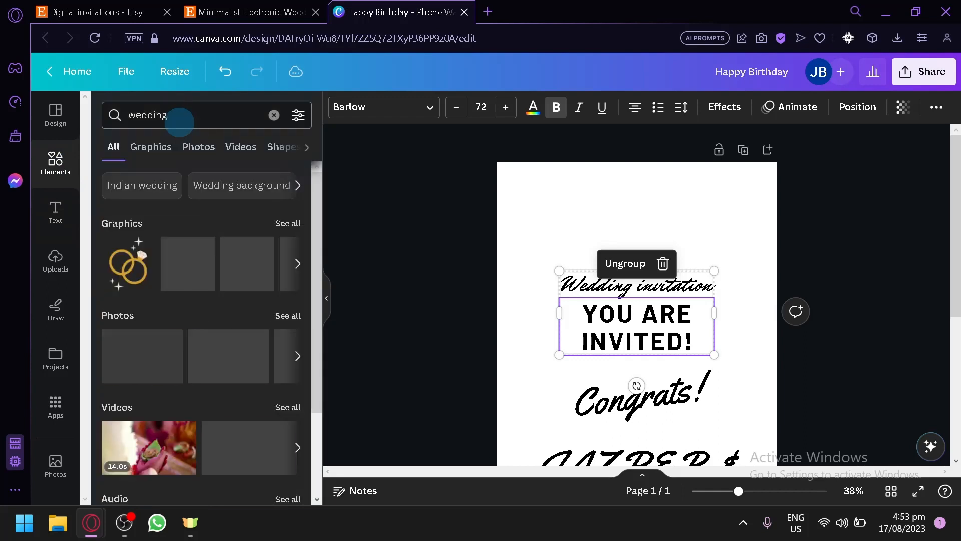
left_click(286, 224)
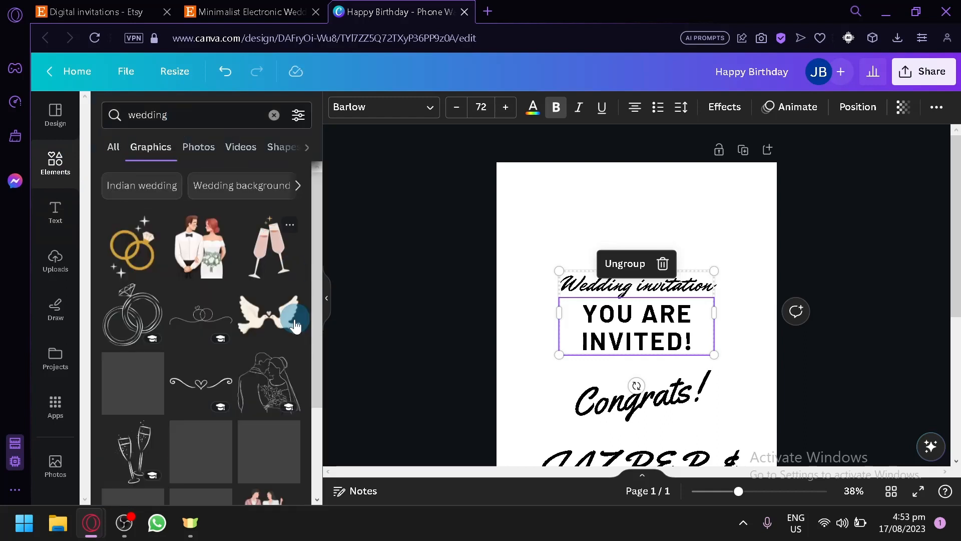
scroll(288, 351, "down", 2)
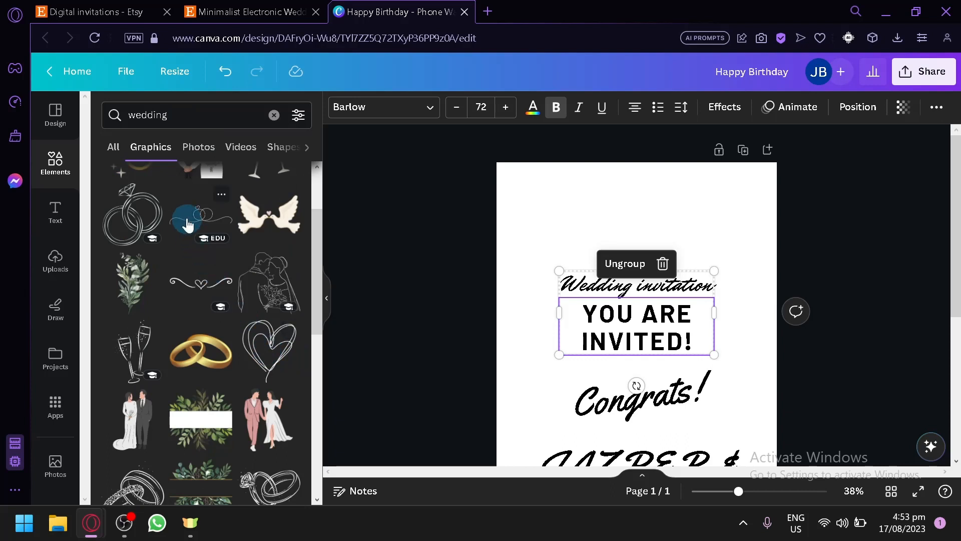
Raise the invitation heading slightly and place the line-art divider with two rings between it and "Congrats!"
left_click_drag(629, 321, 630, 302)
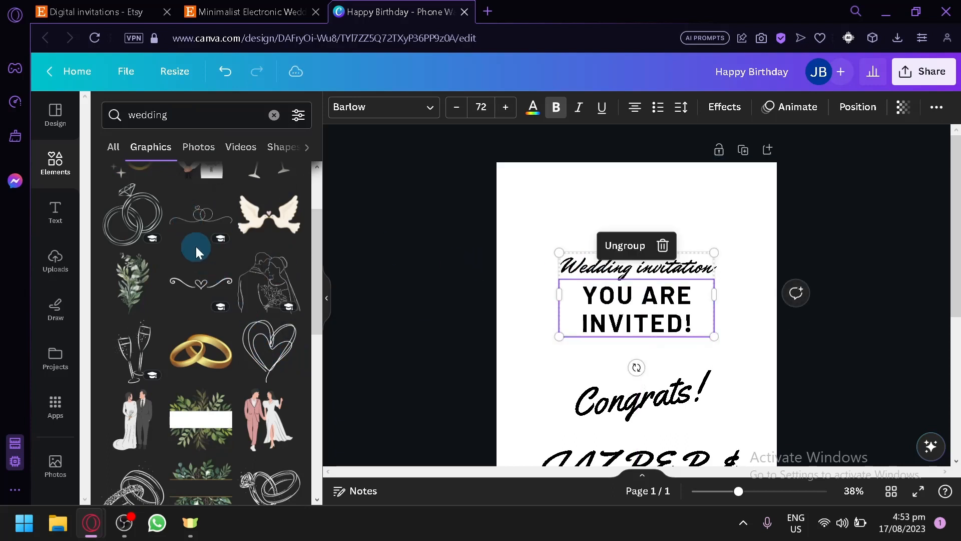
left_click_drag(243, 266, 640, 346)
Add the green leaf border graphic, enlarge it past the page width and move it up so its lower leaves hang from the top edge
scroll(170, 323, "down", 2)
scroll(211, 377, "down", 2)
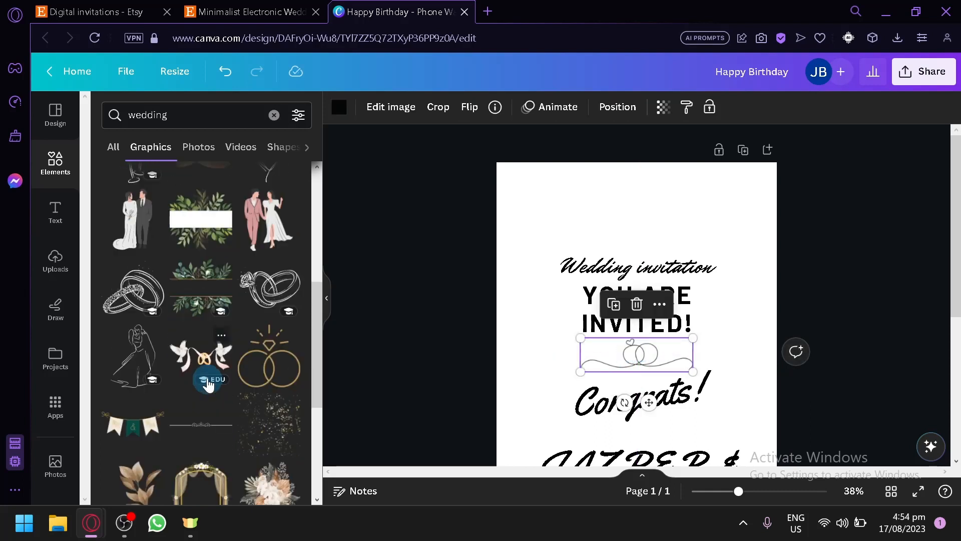
left_click_drag(190, 291, 607, 150)
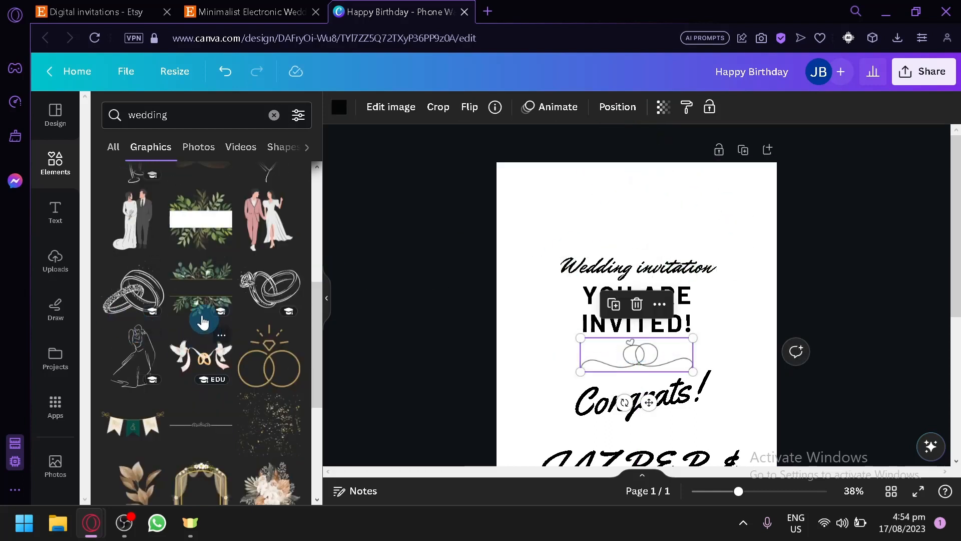
left_click(186, 311)
left_click_drag(671, 417, 557, 211)
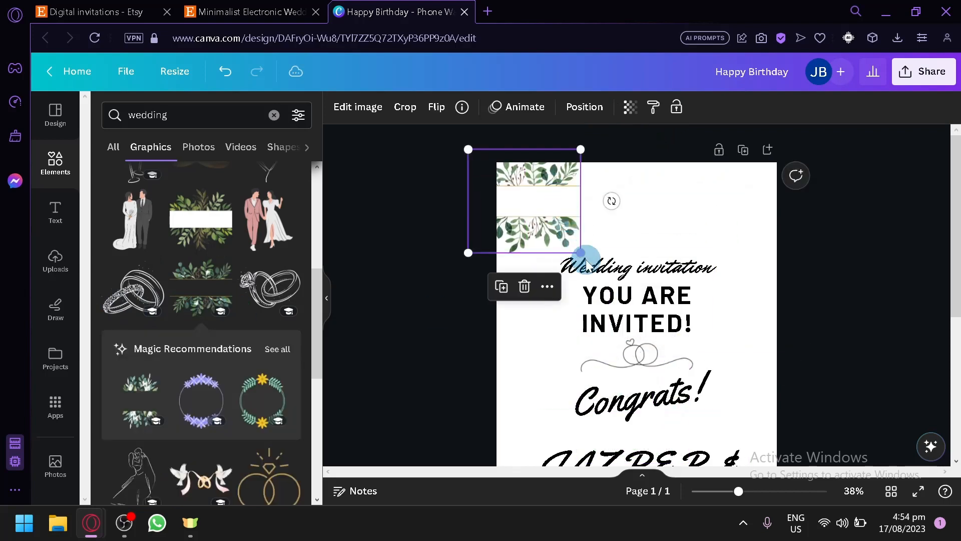
left_click(602, 269)
left_click(563, 237)
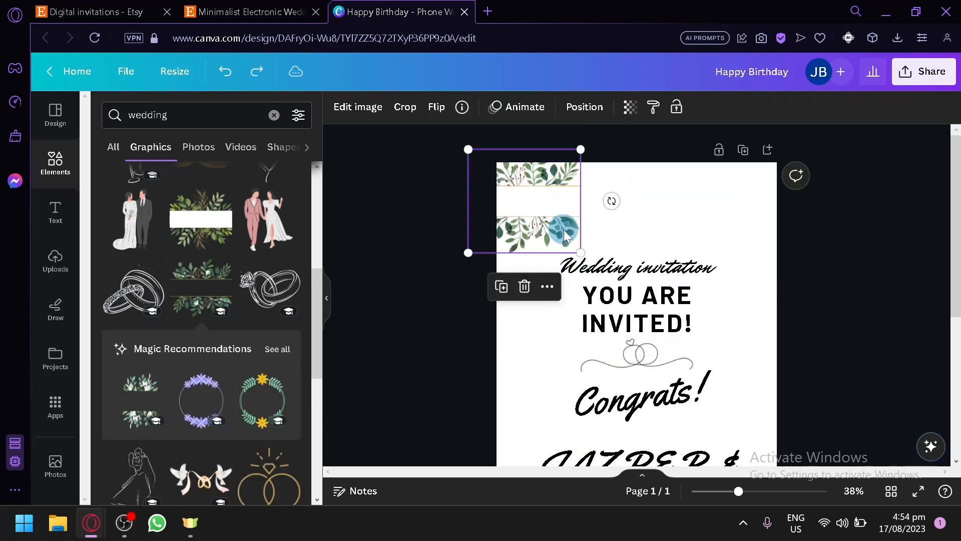
left_click_drag(579, 254, 809, 393)
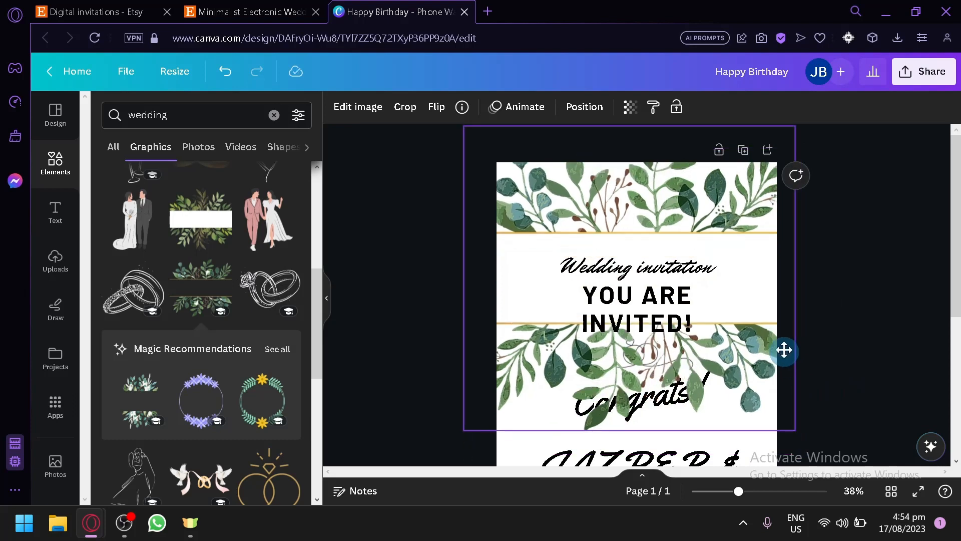
left_click_drag(785, 350, 769, 187)
Place a second copy of the green leaf border along the bottom of the page, with its upper leaves below the venue
scroll(508, 380, "down", 5)
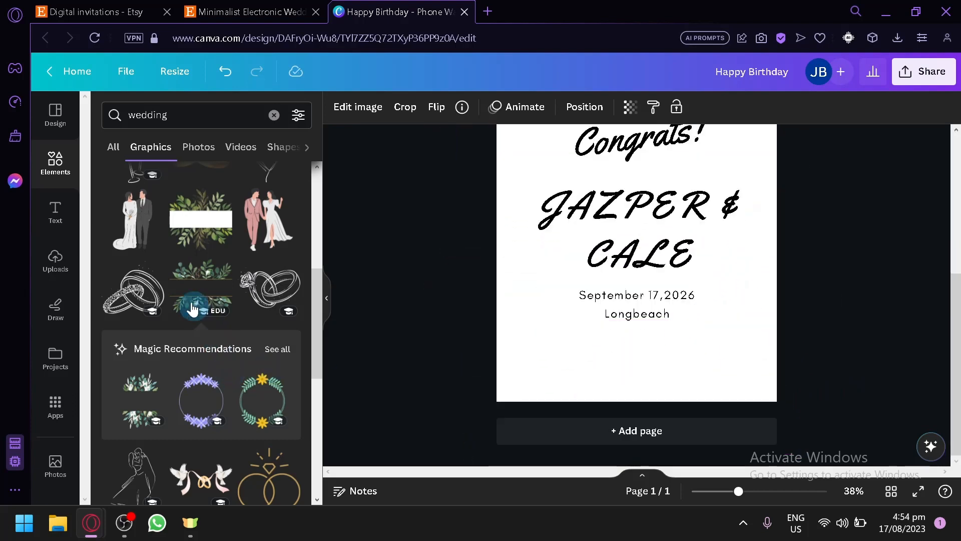
left_click_drag(193, 296, 526, 277)
left_click(527, 277)
Add the leafy graphic with the white band around "Congrats!" and send it behind all the text
scroll(430, 289, "up", 2)
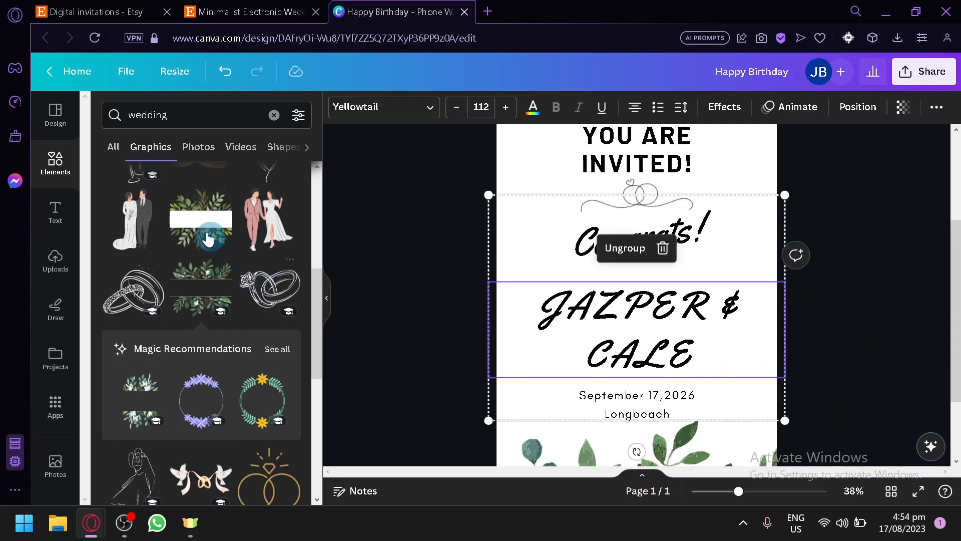
left_click_drag(209, 230, 639, 250)
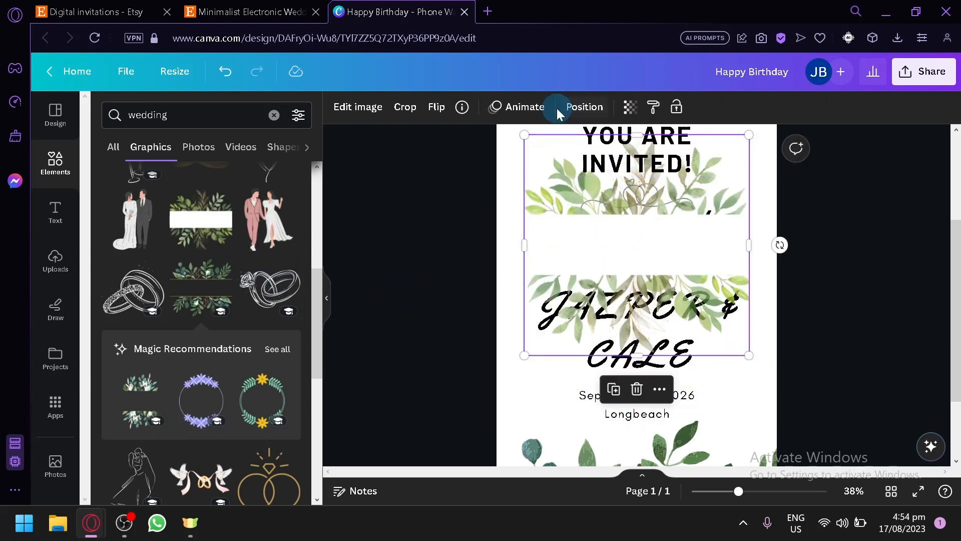
left_click(577, 111)
left_click(235, 168)
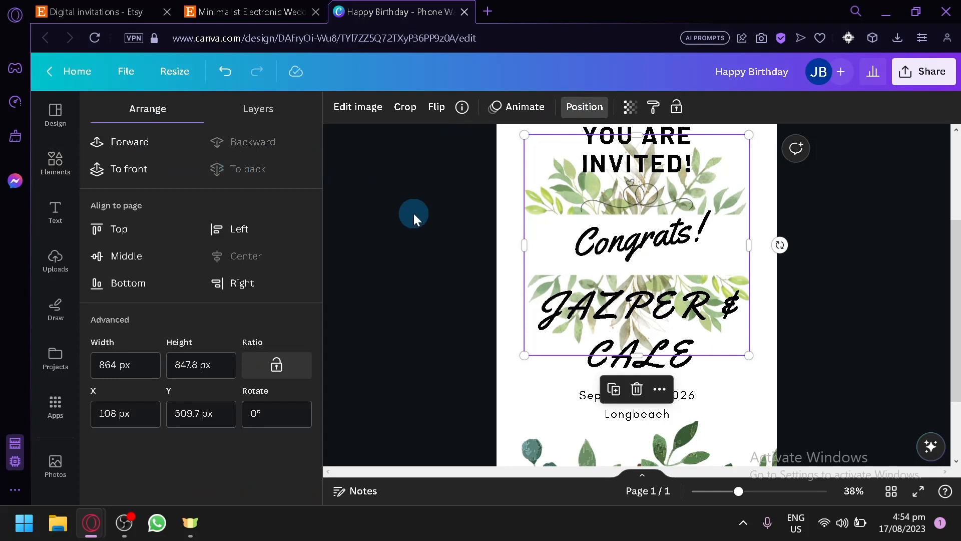
Remove the ring divider and the white-banded leaf graphic, and nudge the group with the couple's names slightly up
left_click(414, 215)
left_click_drag(652, 185, 442, 217)
mouse_move(656, 305)
left_mouse_down()
mouse_move(660, 336)
mouse_move(655, 240)
mouse_move(656, 300)
left_mouse_up()
left_click(555, 163)
left_click_drag(554, 163, 555, 245)
left_click_drag(754, 219, 817, 159)
left_click_drag(758, 182, 739, 208)
left_click(498, 337)
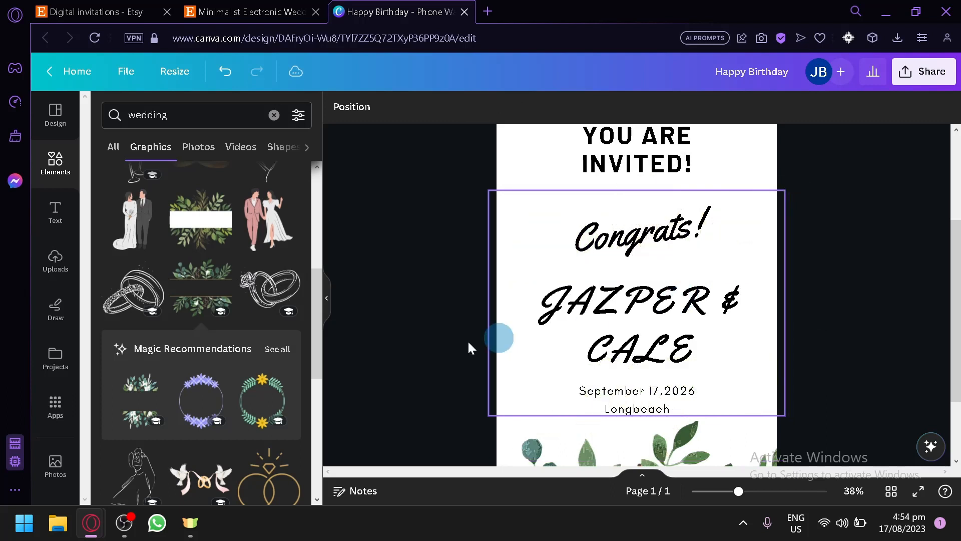
Add the dried-flower bouquet graphic, shrink it and place it at the page's right edge beside "YOU ARE INVITED!"
scroll(280, 232, "down", 5)
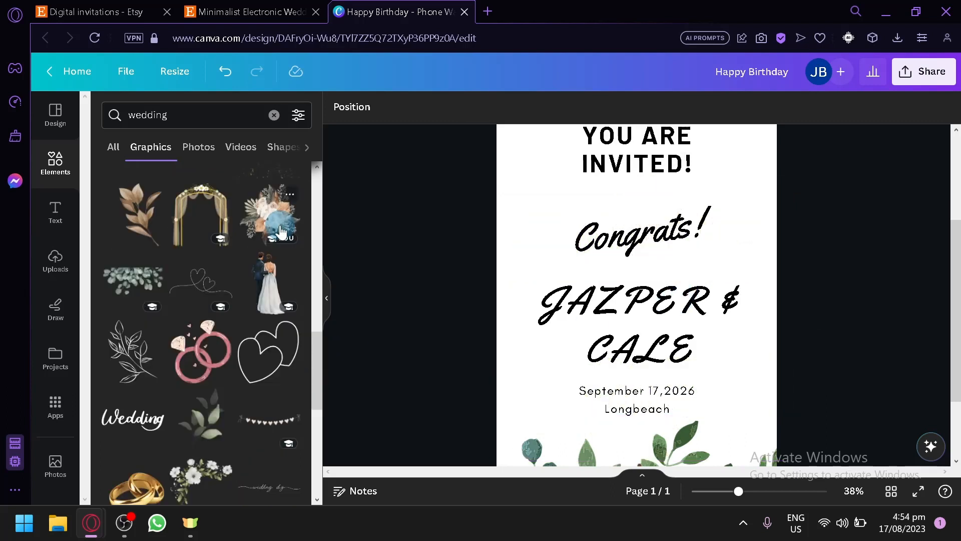
left_click_drag(305, 236, 643, 267)
left_click_drag(757, 395, 643, 274)
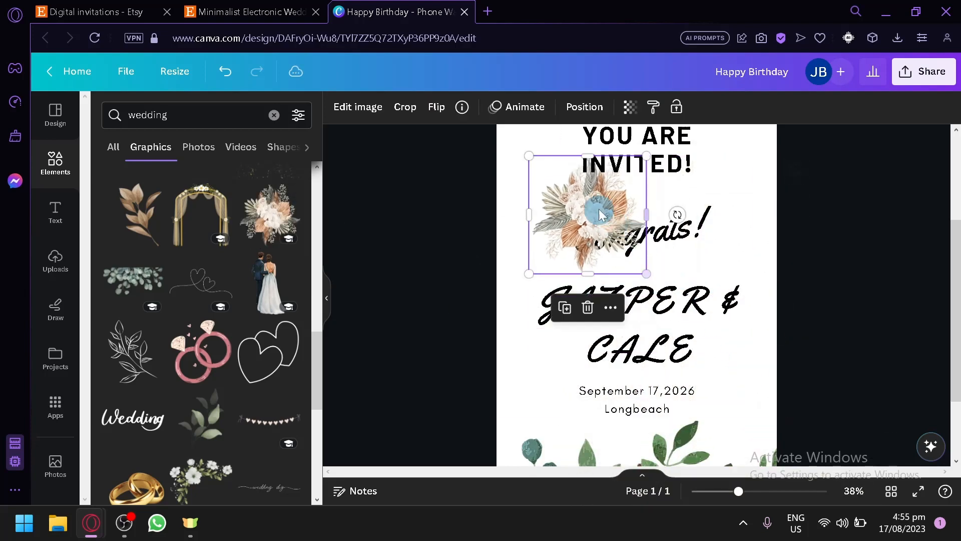
left_click_drag(583, 209, 650, 185)
scroll(700, 314, "up", 3)
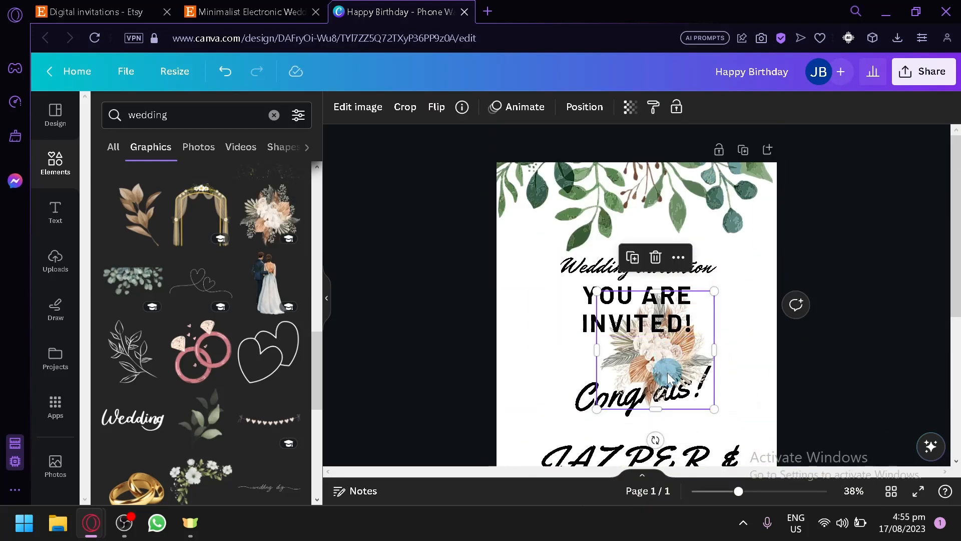
left_click_drag(669, 376, 734, 329)
Delete the green leaf border at the top of the page and place the white flower corner graphic in the upper-left corner
scroll(561, 353, "down", 2)
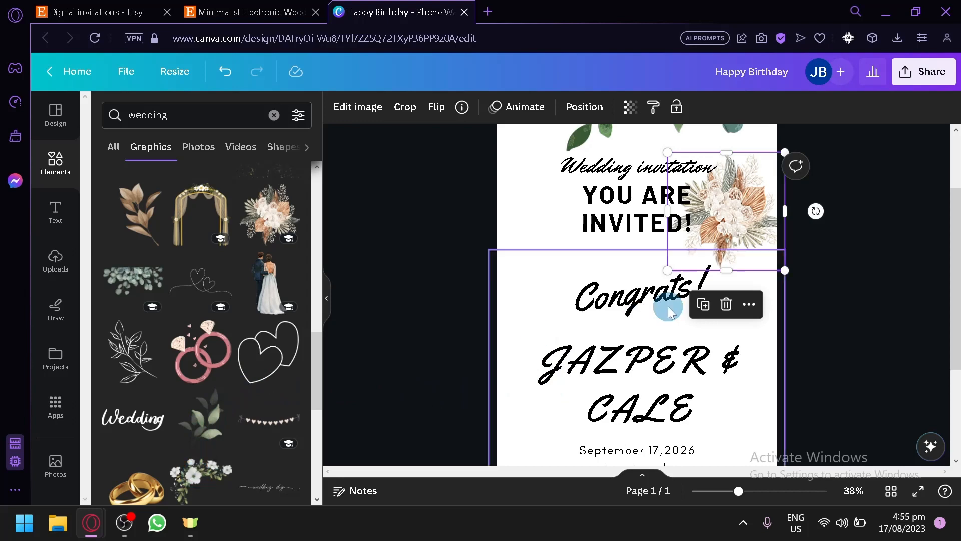
scroll(657, 296, "up", 2)
left_click(644, 223)
key("Delete")
left_click_drag(192, 493, 533, 193)
Place the white flower branch along the page's lower-left side and delete the green leaf border at the bottom
scroll(234, 371, "down", 4)
scroll(235, 371, "down", 2)
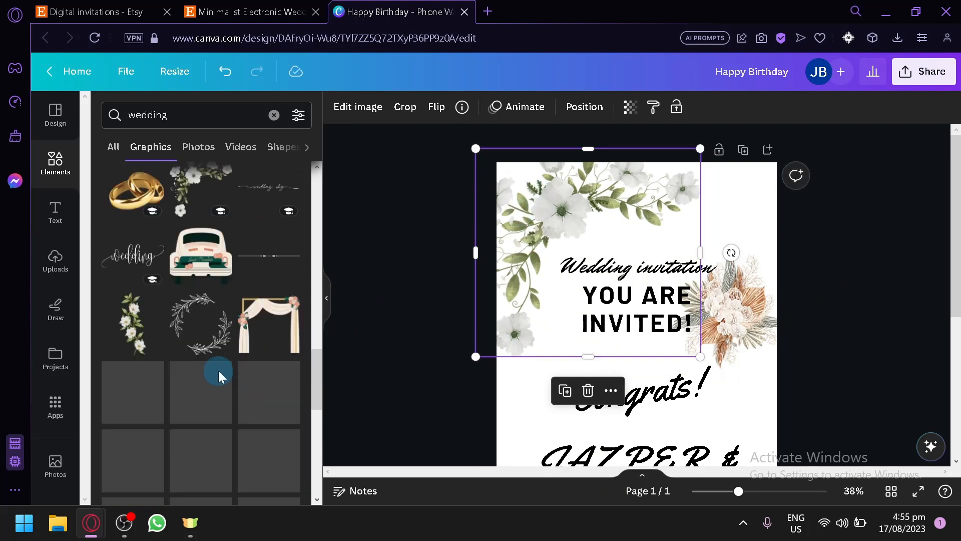
left_click_drag(131, 345, 591, 396)
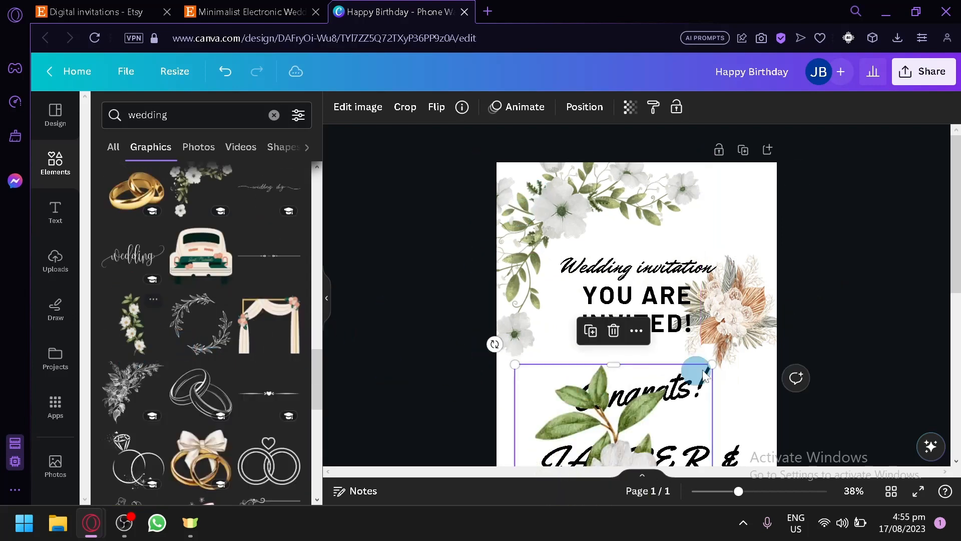
scroll(695, 368, "down", 6)
left_click_drag(599, 275, 514, 301)
left_click(736, 367)
left_click(719, 345)
key("Delete")
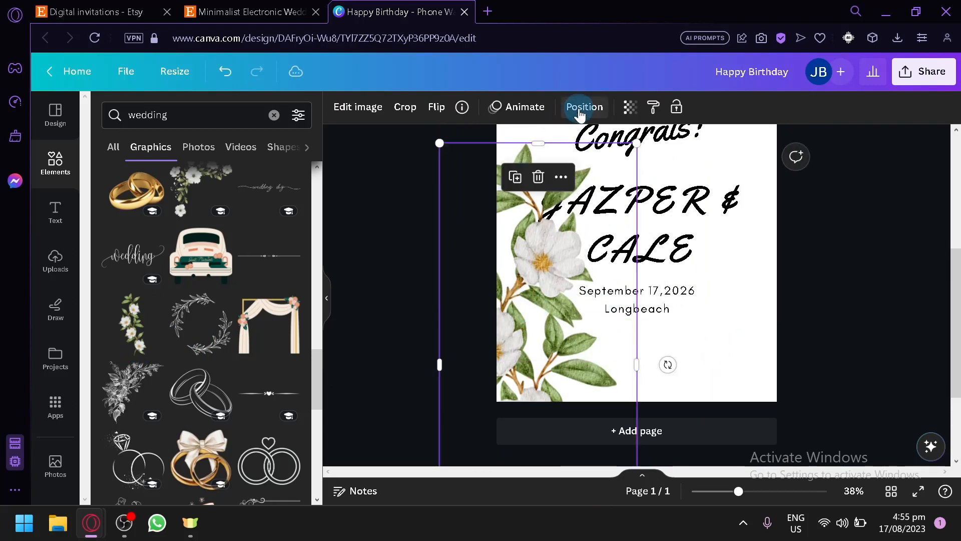
Send the white flower branch behind the text and set its transparency to 43
left_click(585, 106)
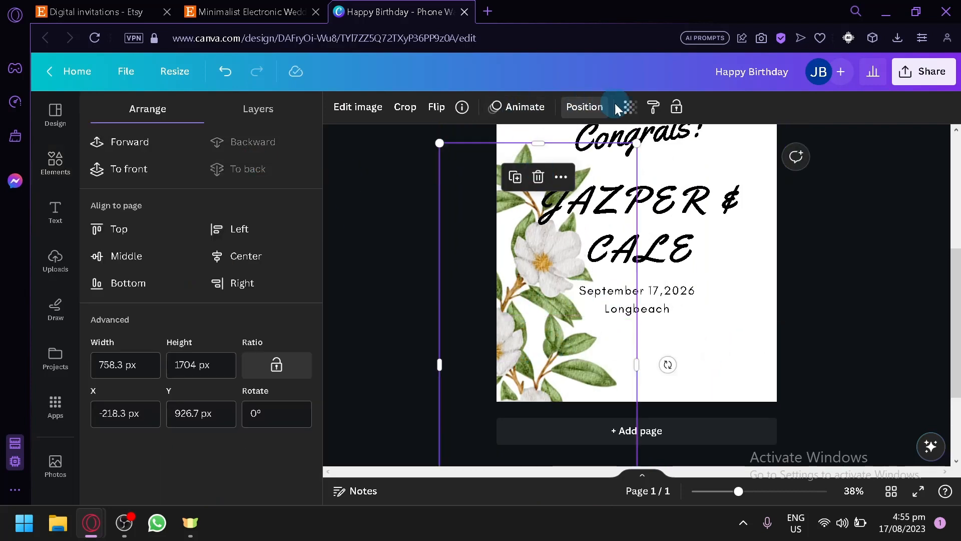
left_click(630, 106)
left_click_drag(532, 161, 557, 162)
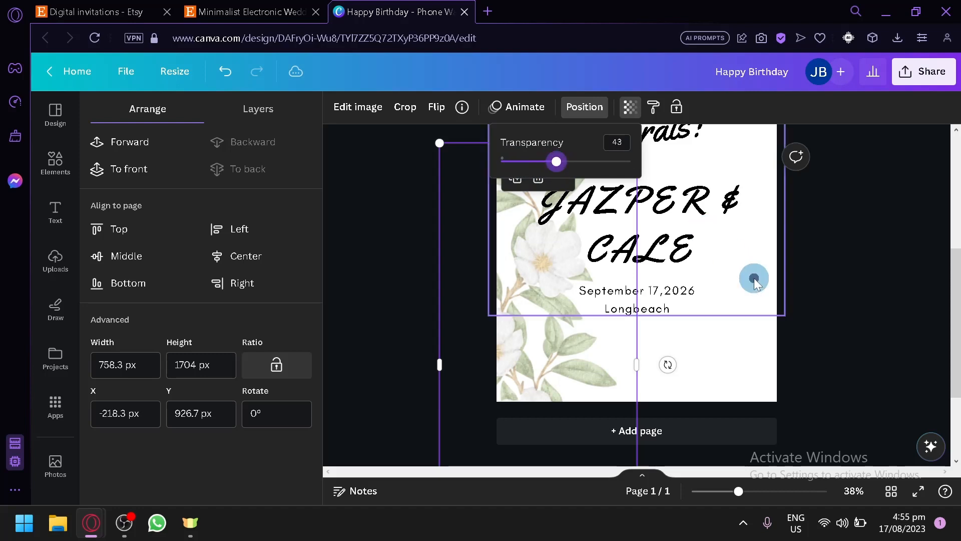
left_click(754, 279)
left_click(753, 381)
Enlarge the dried-flower bouquet to about 970 px wide at the page's right side and fade it by lowering its transparency value
scroll(760, 353, "up", 4)
left_click_drag(757, 247, 752, 291)
left_click_drag(776, 339, 696, 248)
left_click(632, 108)
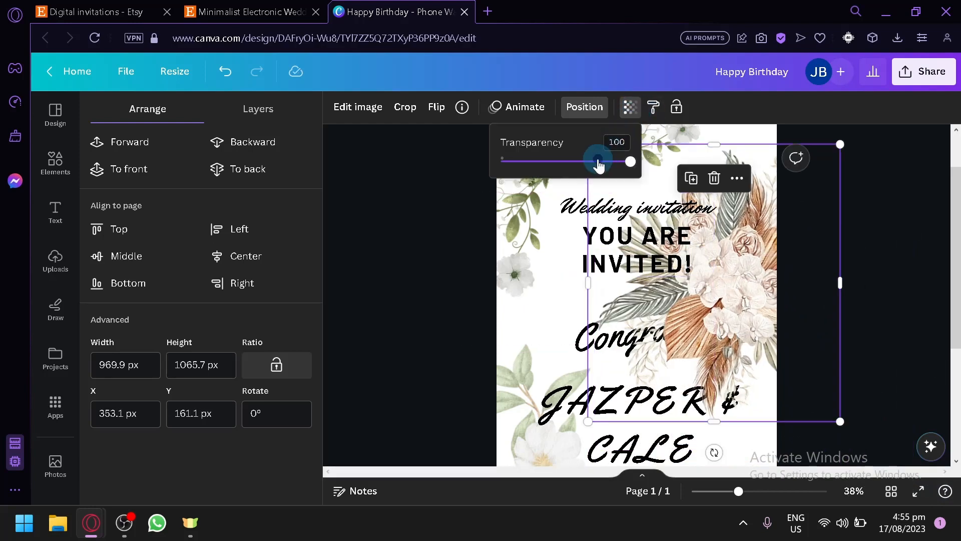
left_click_drag(630, 161, 551, 184)
Fade the white flower graphic in the upper-left corner slightly by lowering its transparency value
left_click(521, 224)
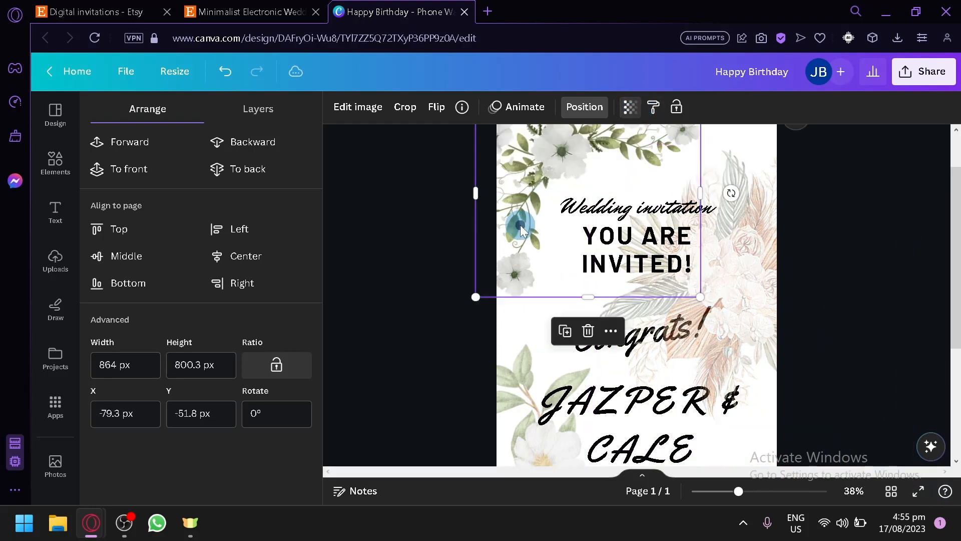
left_click(630, 106)
left_click_drag(629, 161, 603, 169)
left_click(849, 296)
scroll(849, 301, "down", 4)
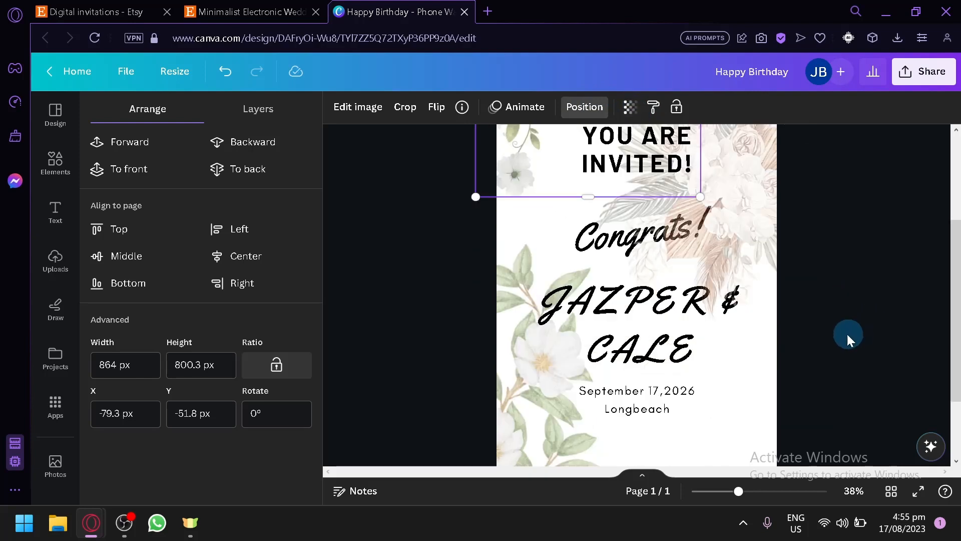
left_click(824, 344)
scroll(824, 341, "up", 4)
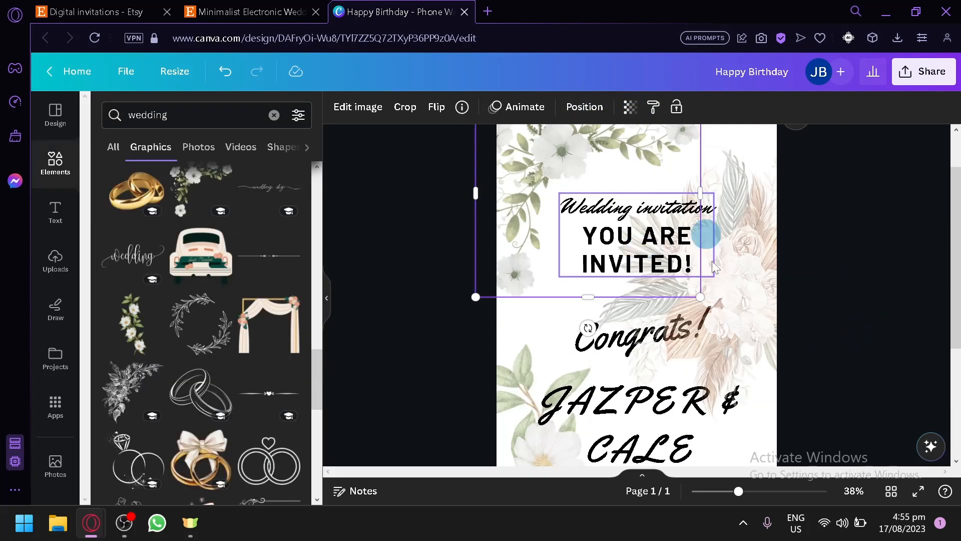
left_click(827, 411)
scroll(845, 326, "down", 3)
scroll(824, 258, "up", 3)
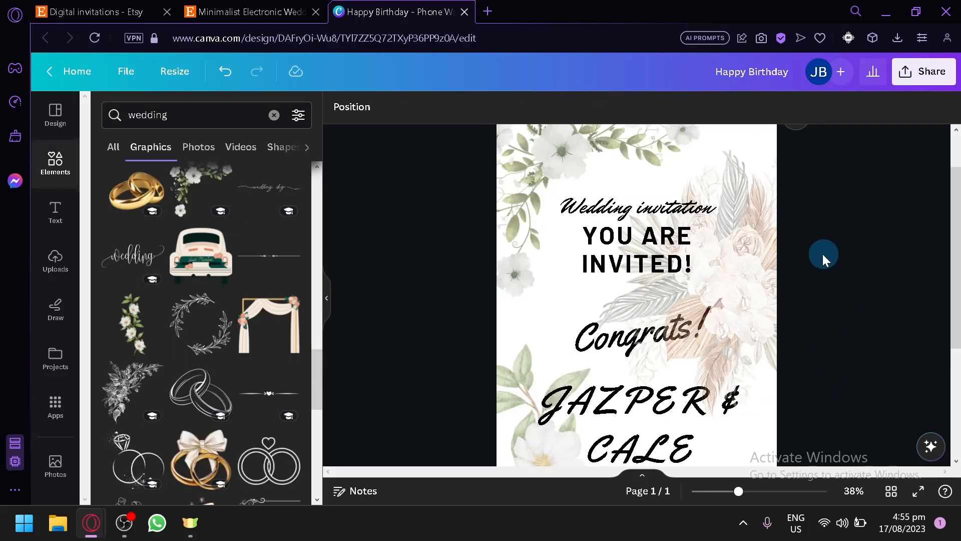
Check the Etsy wedding invitation listing for comparison and download the design as a PNG at size 1, 1,080 × 1,920 px
left_click(914, 74)
left_click(846, 414)
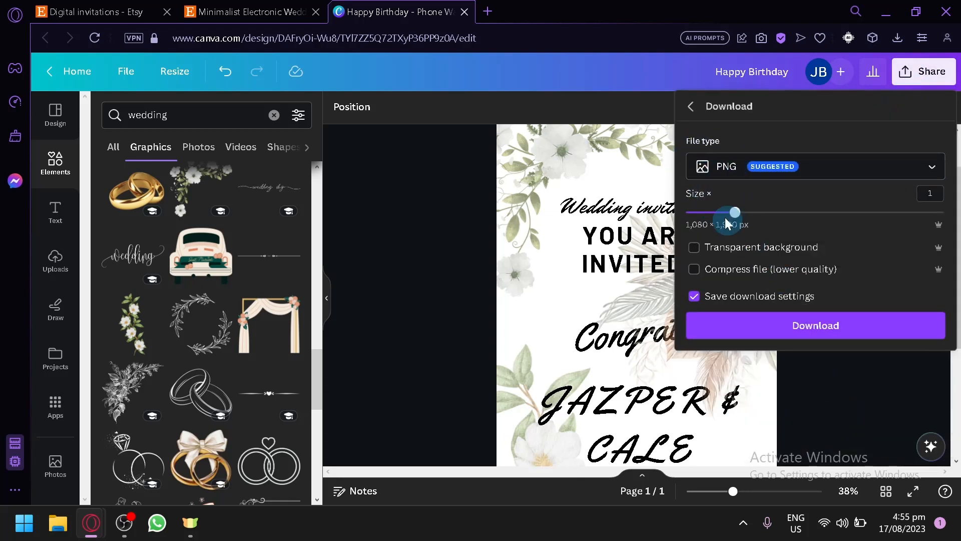
left_click(236, 13)
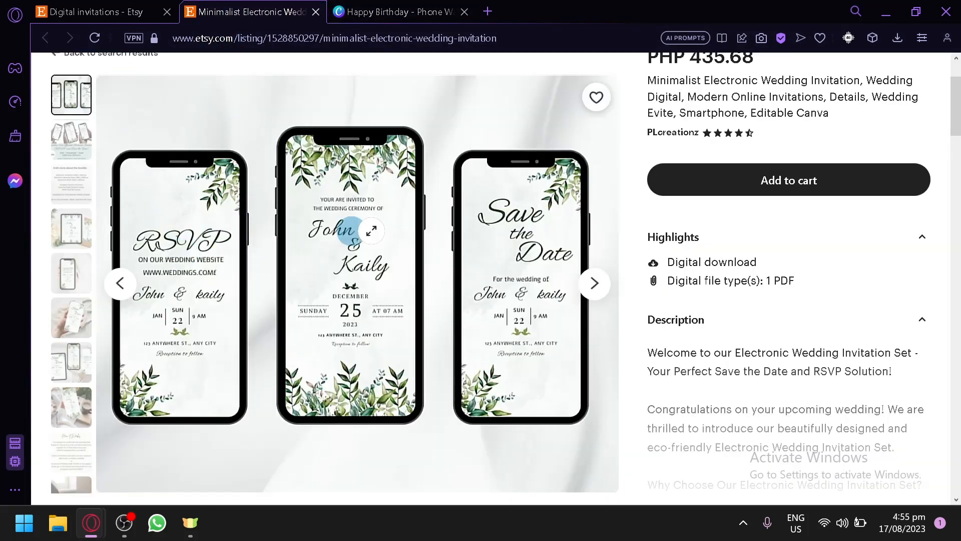
scroll(620, 313, "down", 4)
scroll(603, 315, "up", 2)
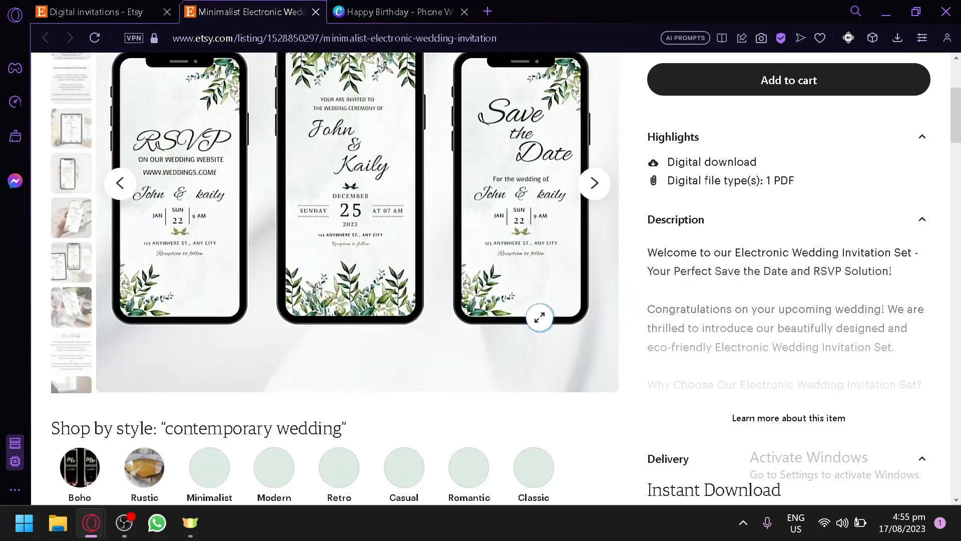
scroll(539, 318, "up", 2)
left_click(396, 11)
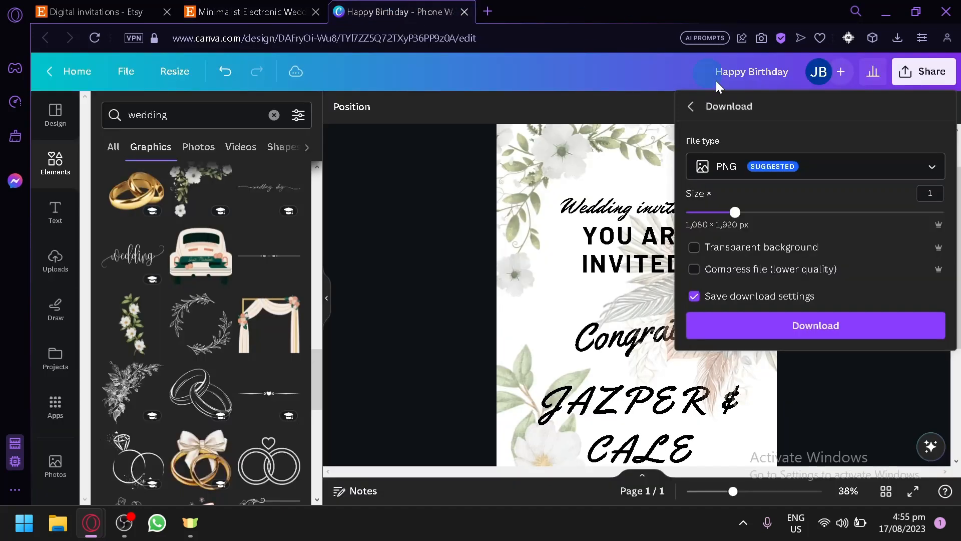
left_click(853, 326)
Add a blank second page to the Canva design and place the downloaded Happy Birthday.png on it
left_click(246, 12)
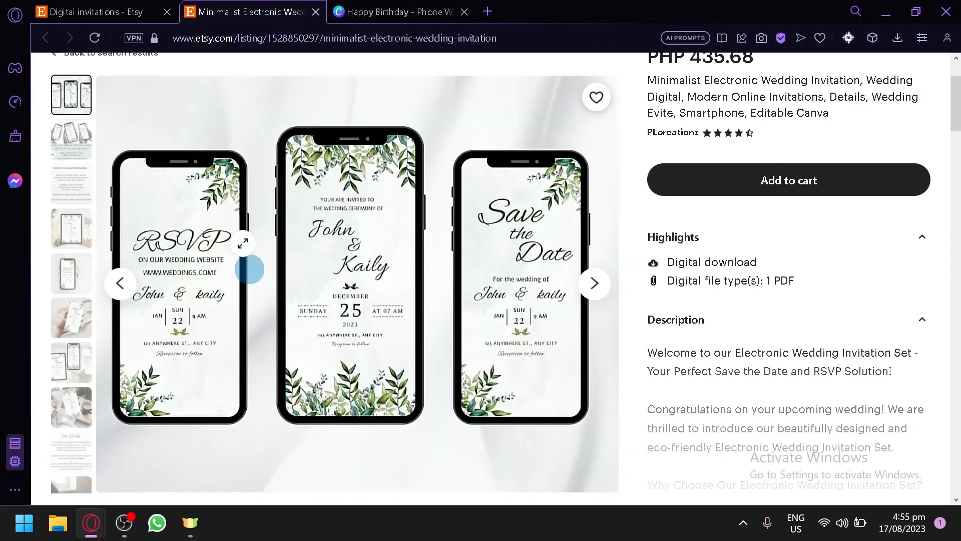
left_click(376, 6)
scroll(630, 342, "down", 5)
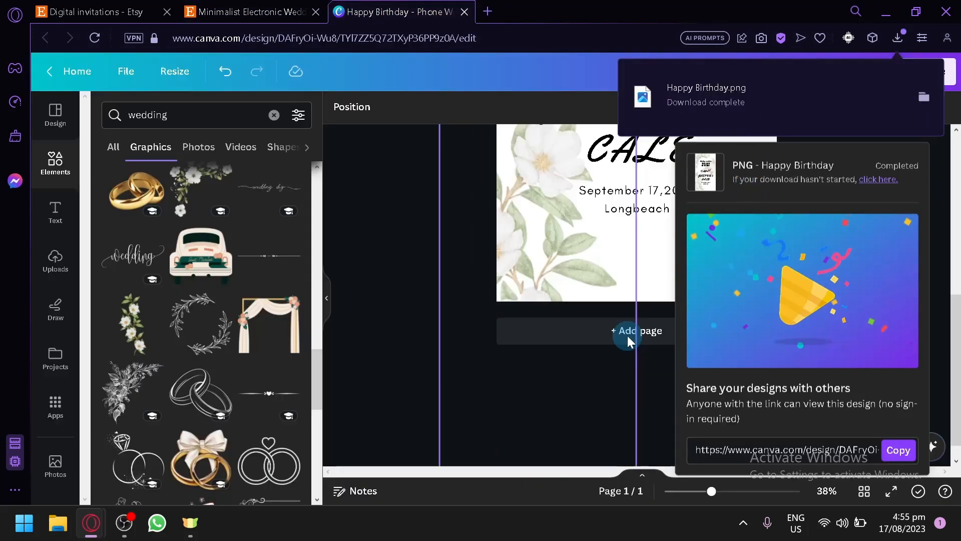
left_click(408, 318)
left_click(575, 435)
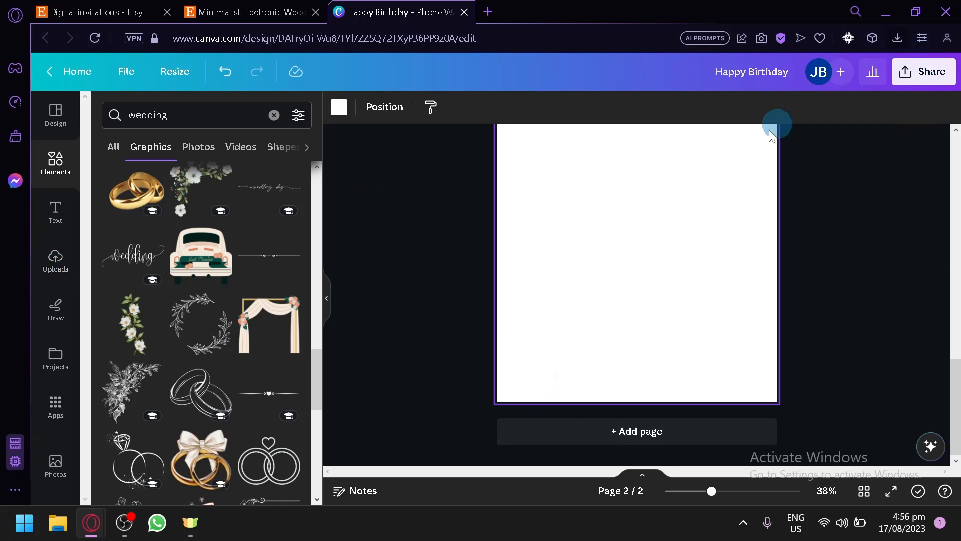
left_click(898, 38)
left_click_drag(754, 142, 600, 214)
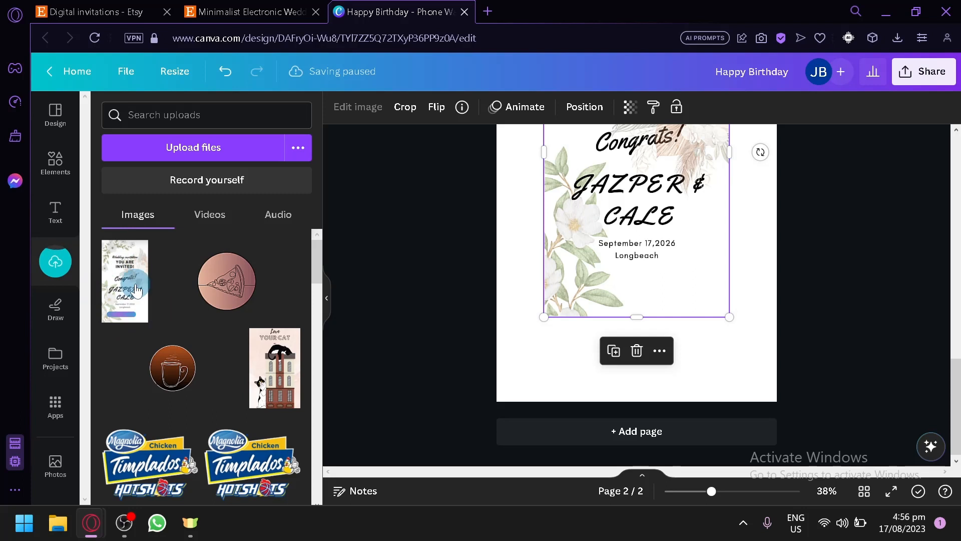
Apply the Phone 27 smartphone mockup from Smartmockups to the invitation image on page 2
left_click(358, 110)
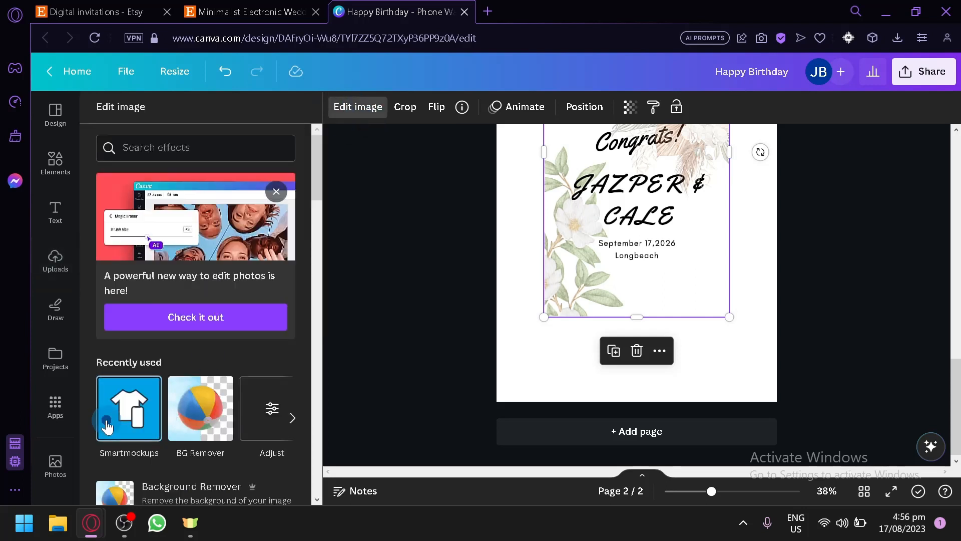
left_click(106, 426)
scroll(222, 307, "down", 5)
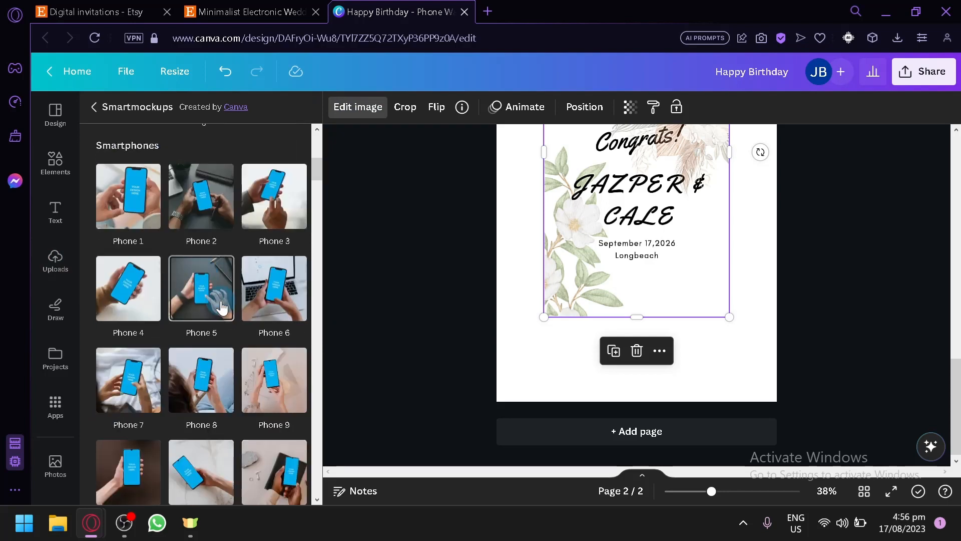
scroll(194, 292, "down", 2)
scroll(225, 228, "down", 8)
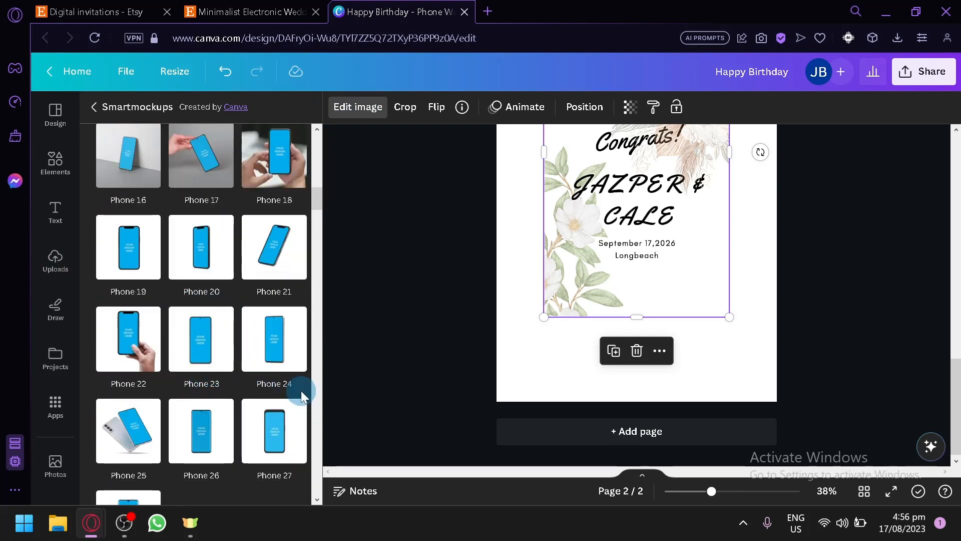
scroll(247, 381, "down", 2)
left_click(278, 339)
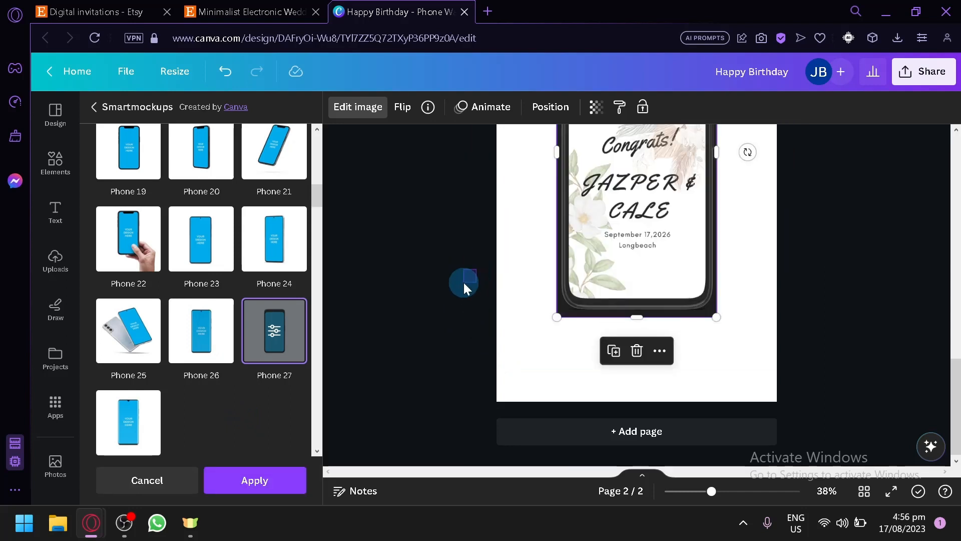
left_click(464, 282)
scroll(509, 329, "up", 4)
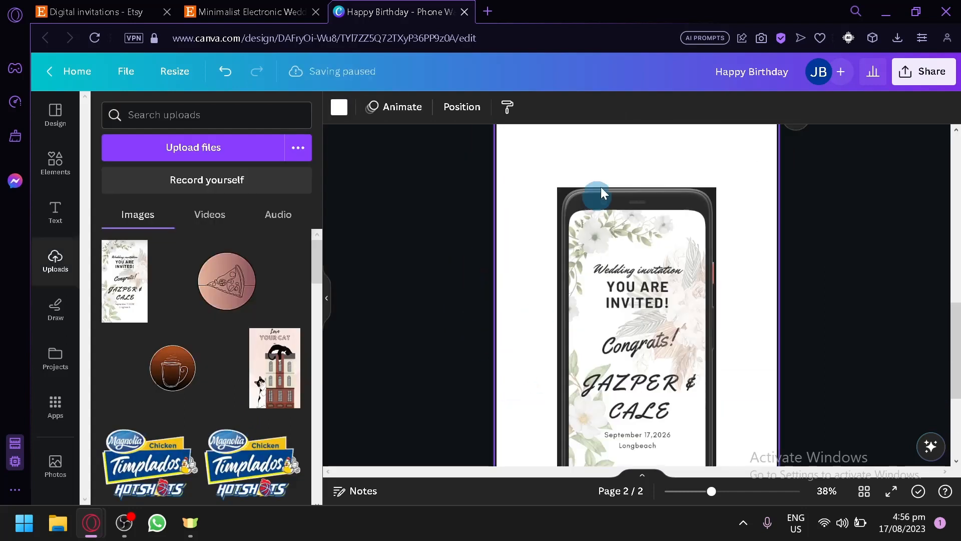
scroll(651, 269, "down", 2)
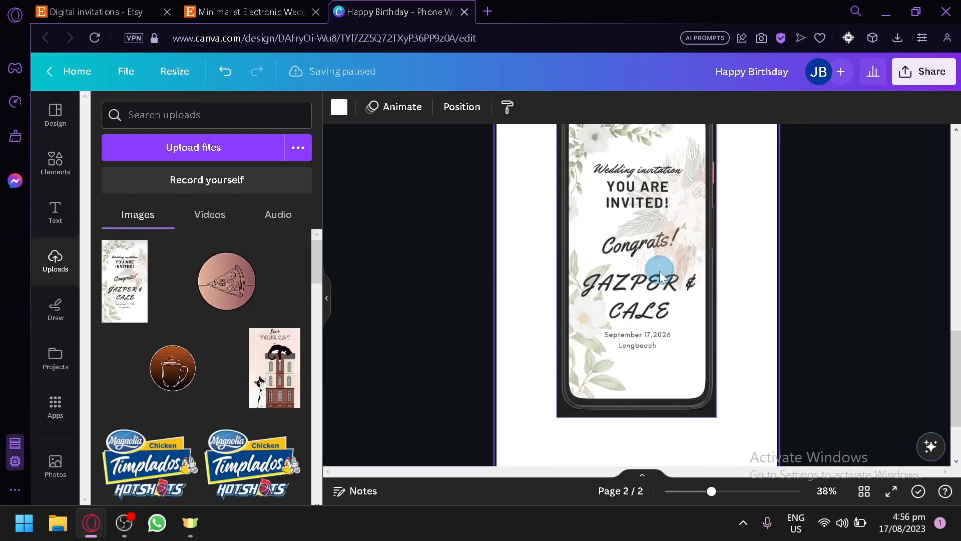
Switch to the Etsy wedding invitation listing and examine its bundle details and its tablet and phone mockup pictures
left_click(245, 11)
left_click(474, 6)
left_click(221, 9)
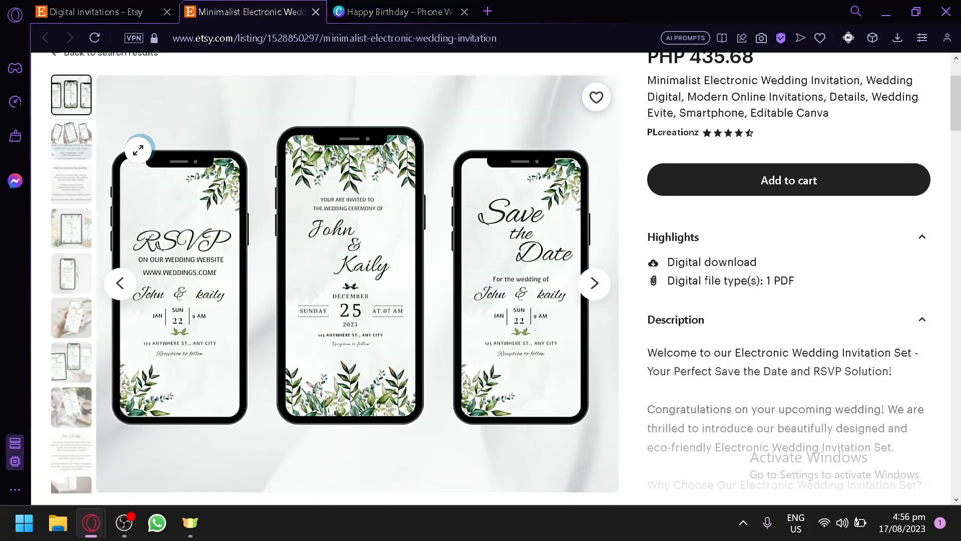
left_click(74, 203)
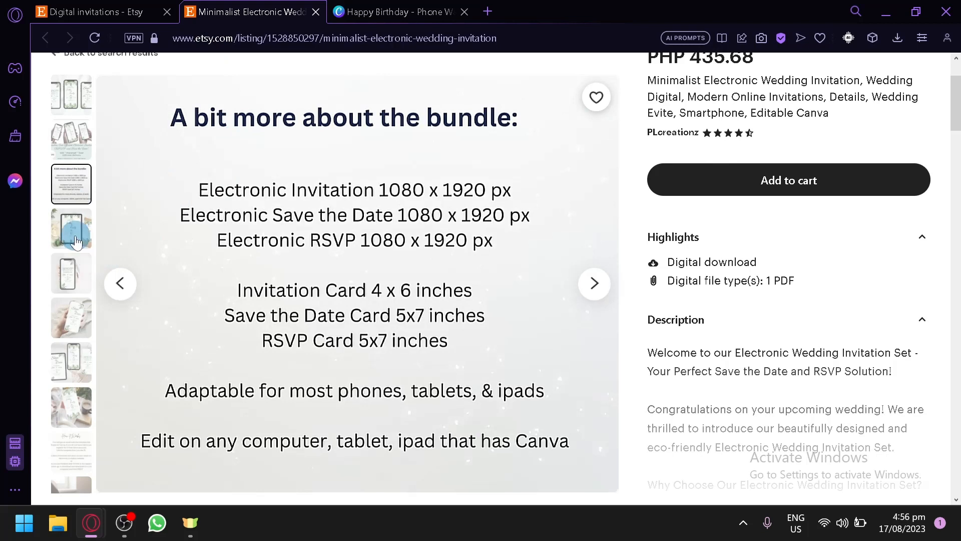
left_click(75, 235)
left_click(79, 274)
left_click(90, 308)
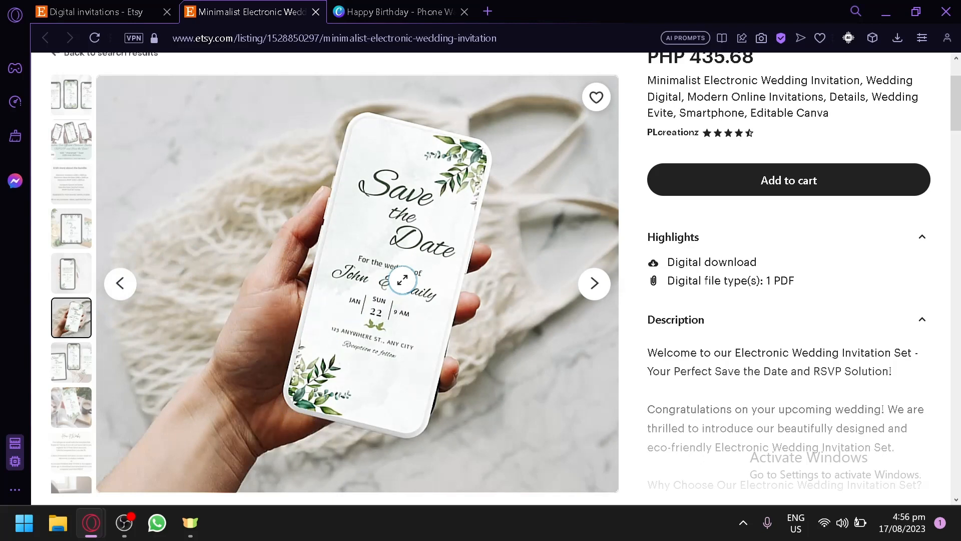
scroll(420, 210, "up", 2)
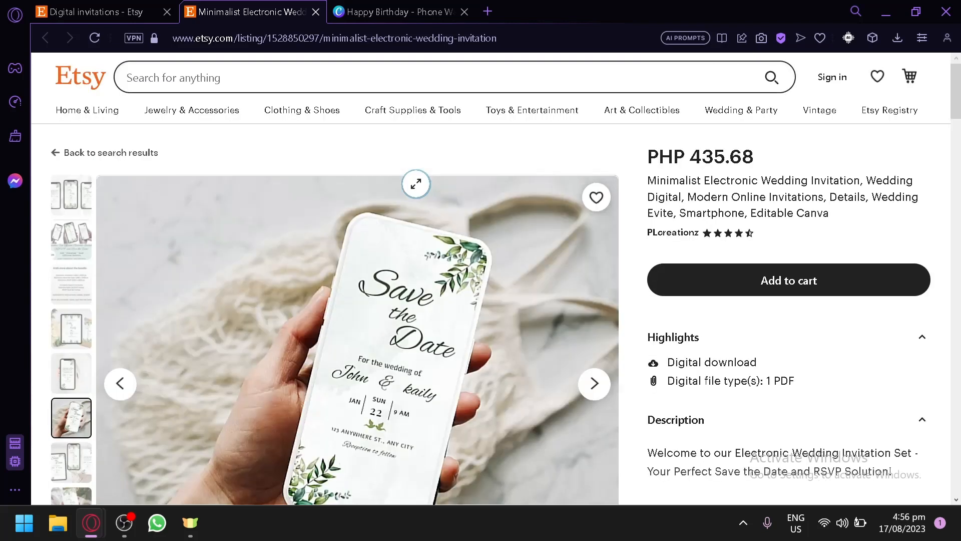